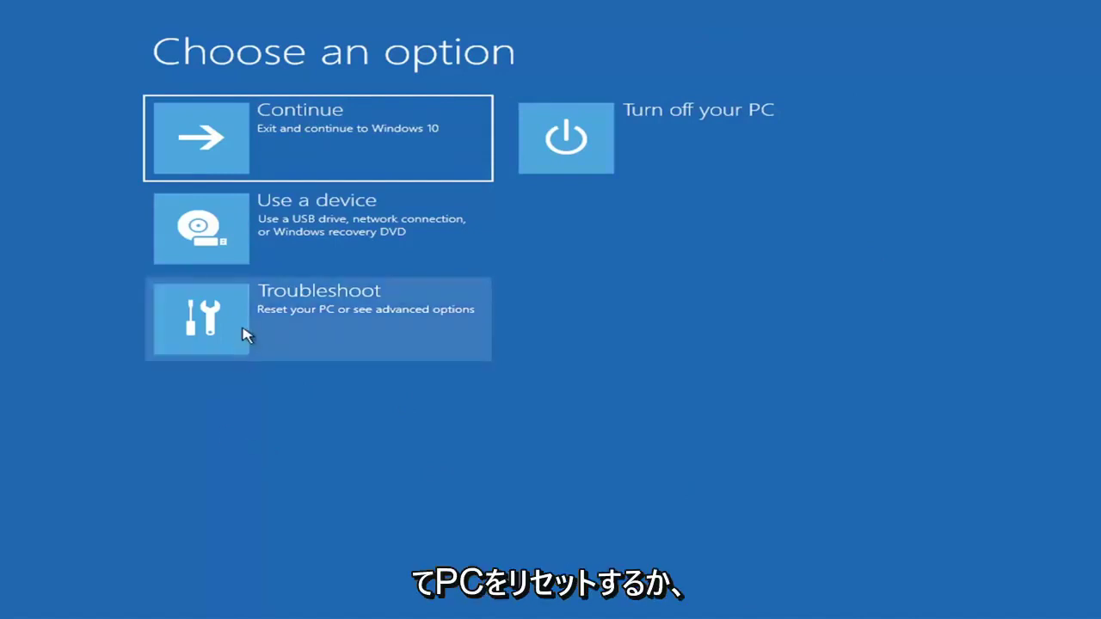
Run Startup Repair from the advanced troubleshooting options
{"action": "left_click", "coordinate": [413, 325]}
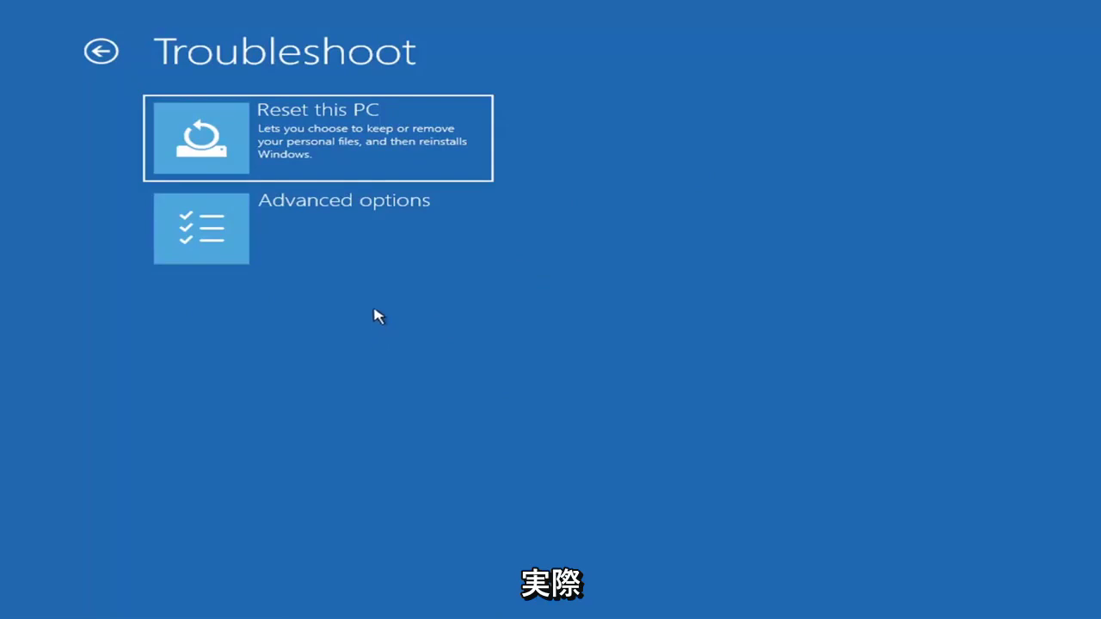
{"action": "left_click", "coordinate": [348, 234]}
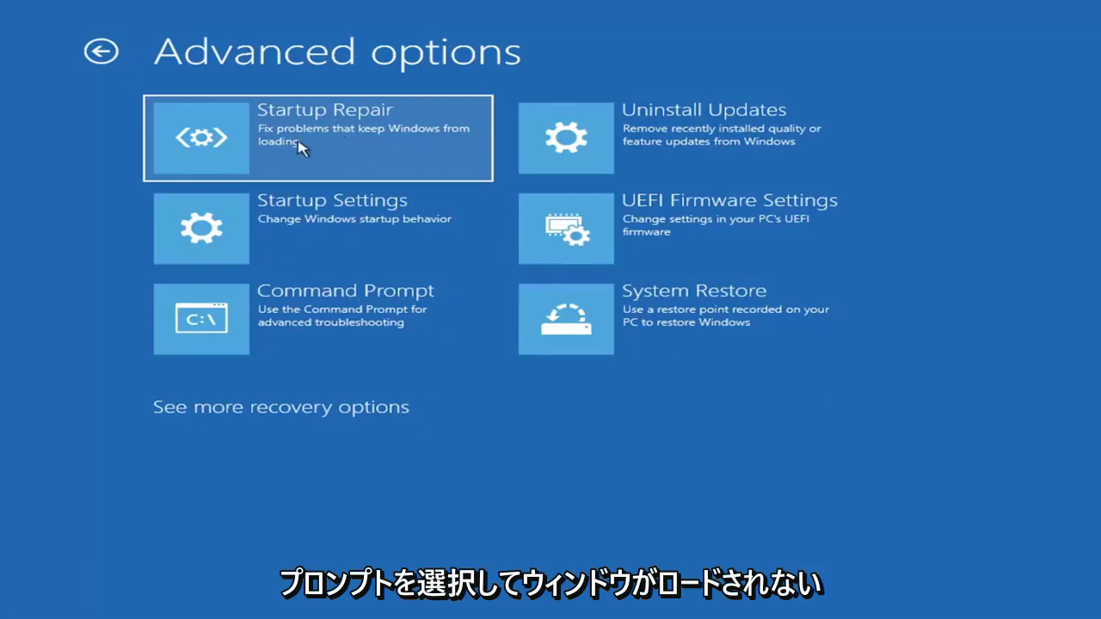
{"action": "key", "text": "Return"}
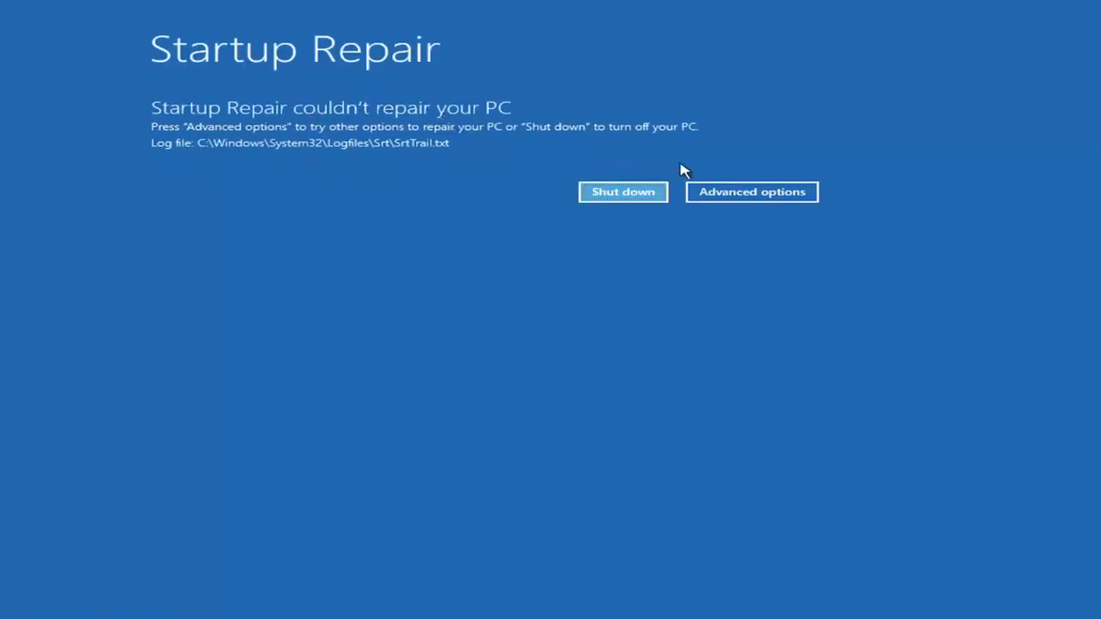
Leave the Startup Repair result, examine what Startup Settings offers under the advanced troubleshooting options, and return to those options
{"action": "left_click", "coordinate": [769, 192]}
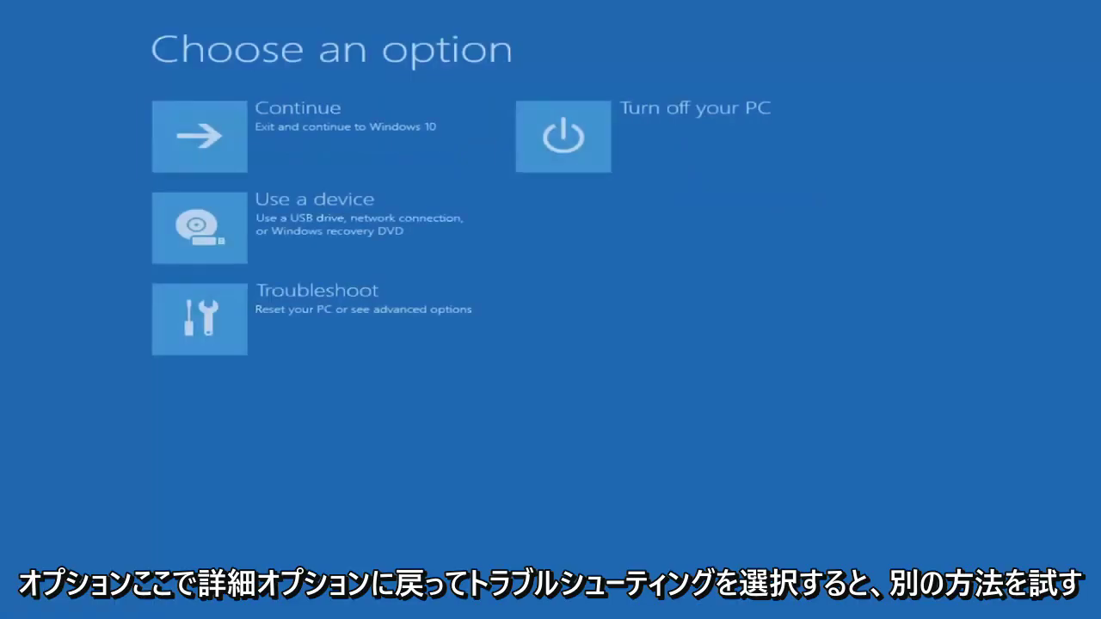
{"action": "left_click", "coordinate": [337, 321]}
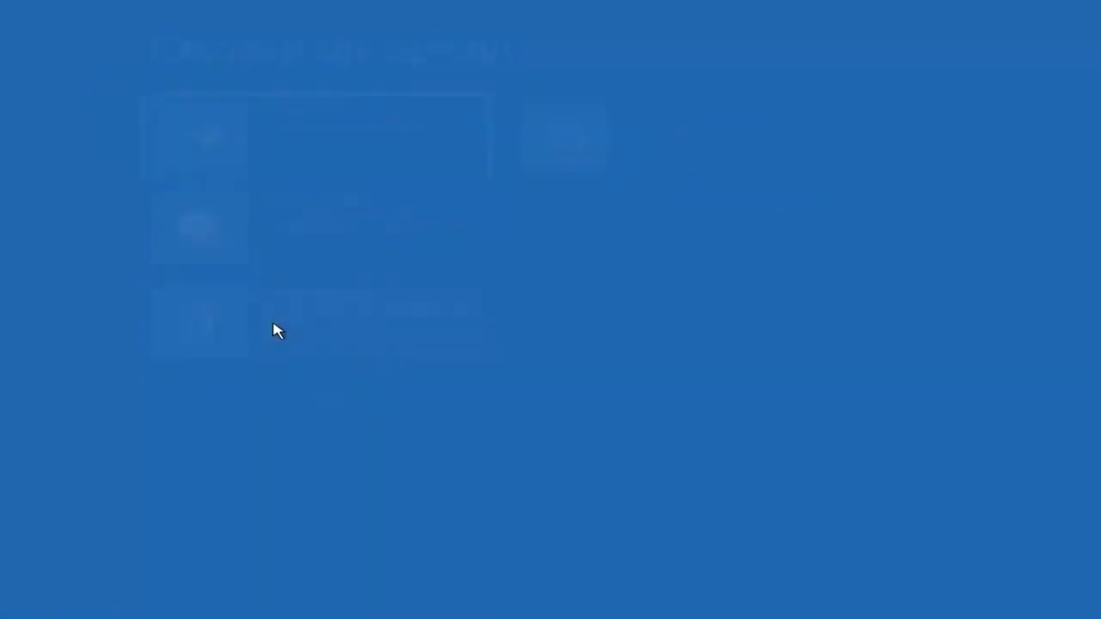
{"action": "left_click", "coordinate": [289, 241]}
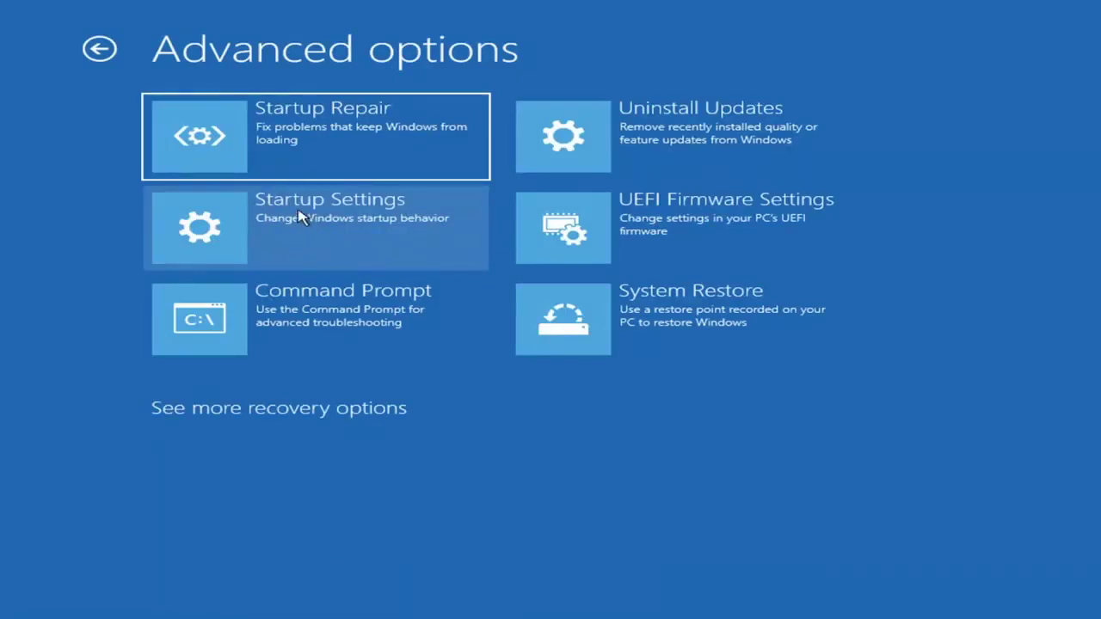
{"action": "left_click", "coordinate": [285, 228]}
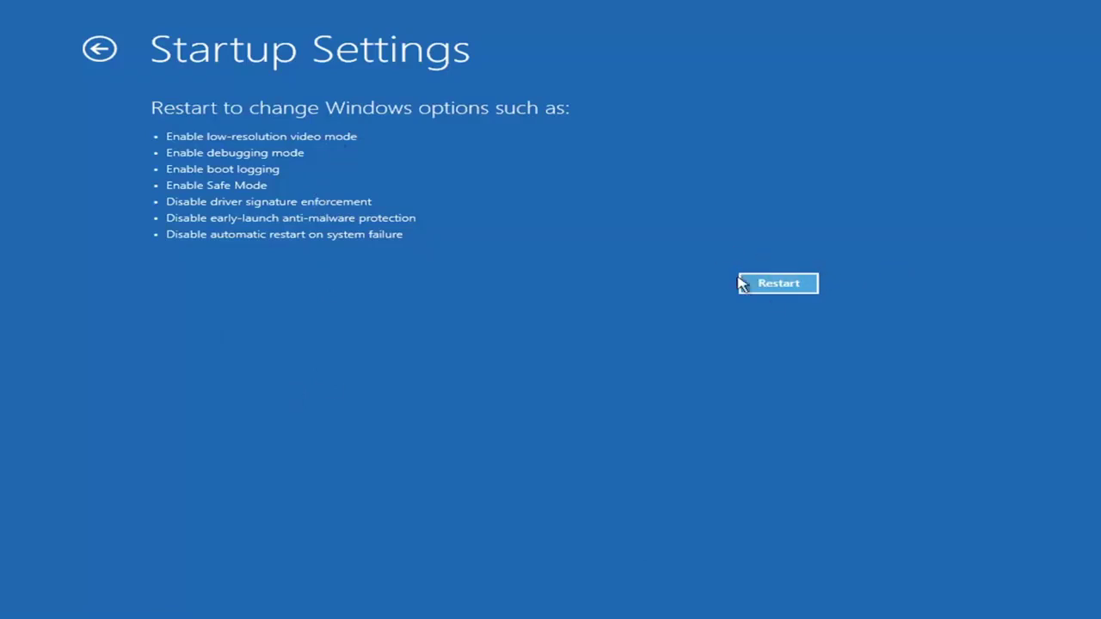
{"action": "left_click", "coordinate": [796, 285]}
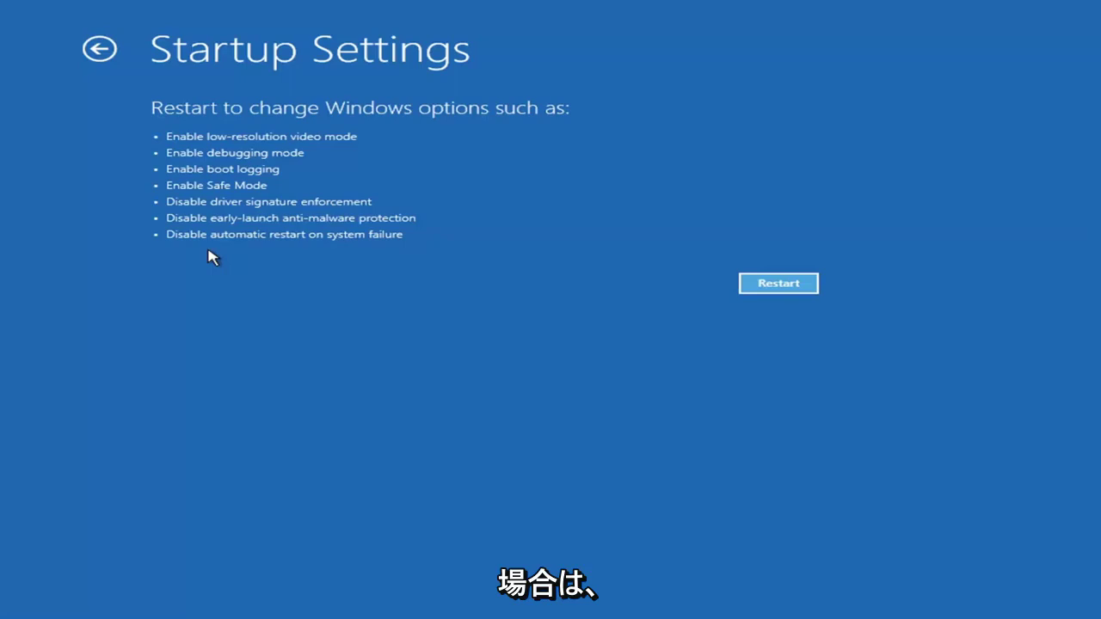
{"action": "left_click", "coordinate": [86, 49]}
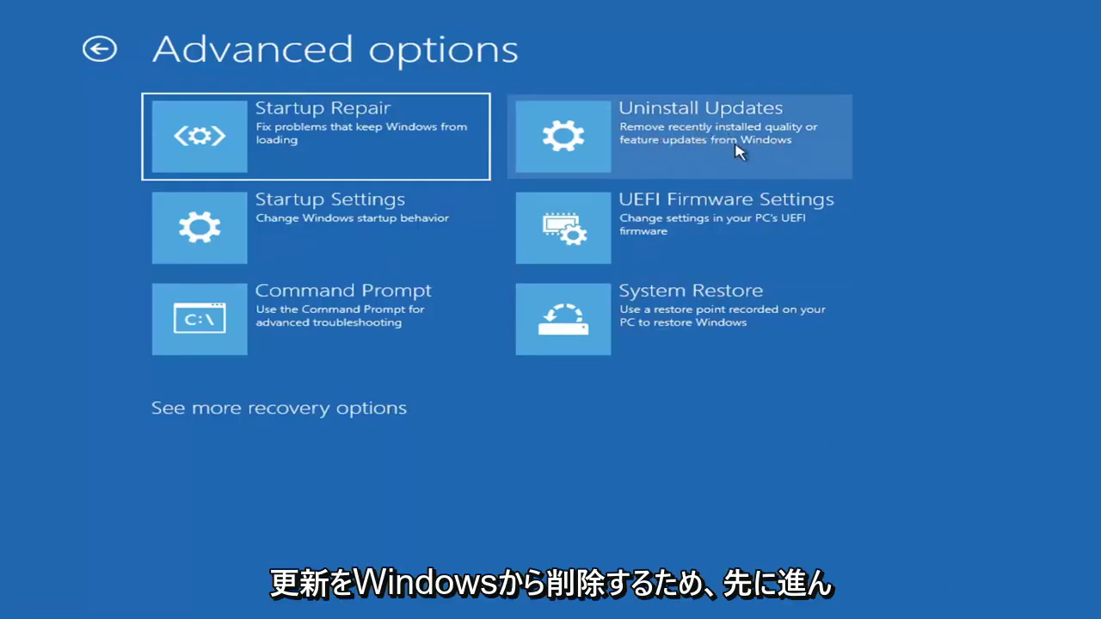
Examine the Uninstall Updates choices for the latest quality and feature updates, and return to the advanced options
{"action": "left_click", "coordinate": [642, 141]}
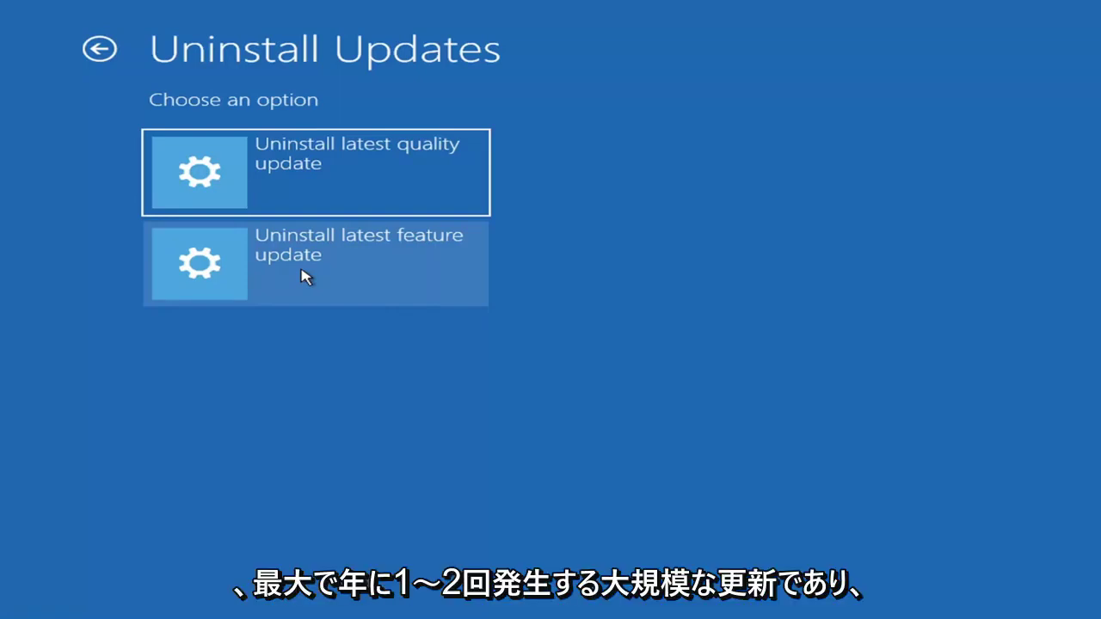
{"action": "left_click", "coordinate": [258, 167]}
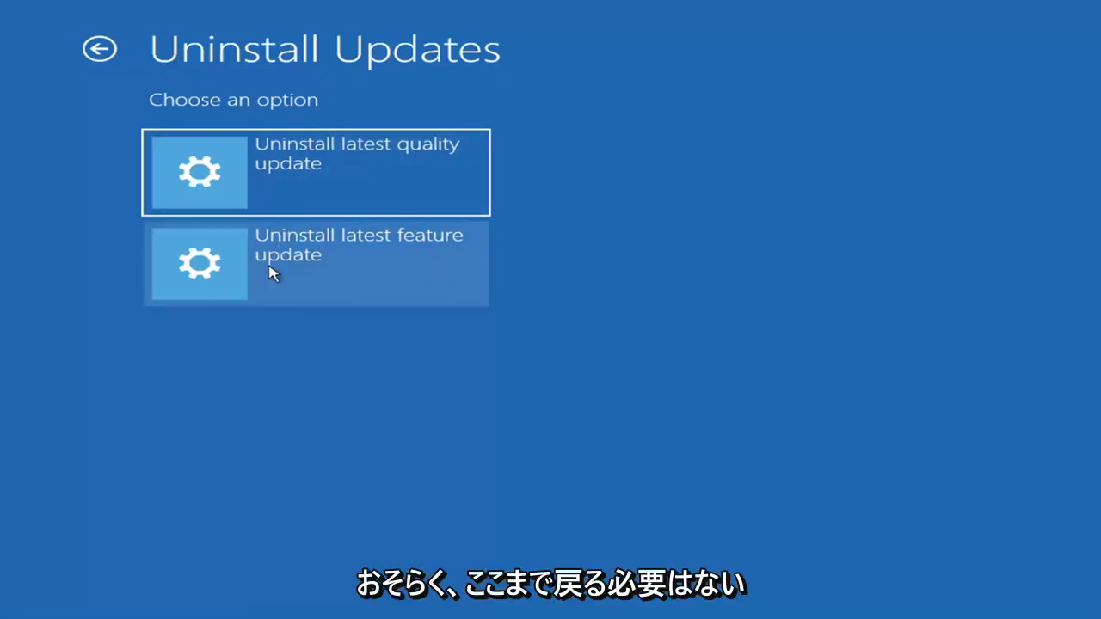
{"action": "left_click", "coordinate": [101, 48]}
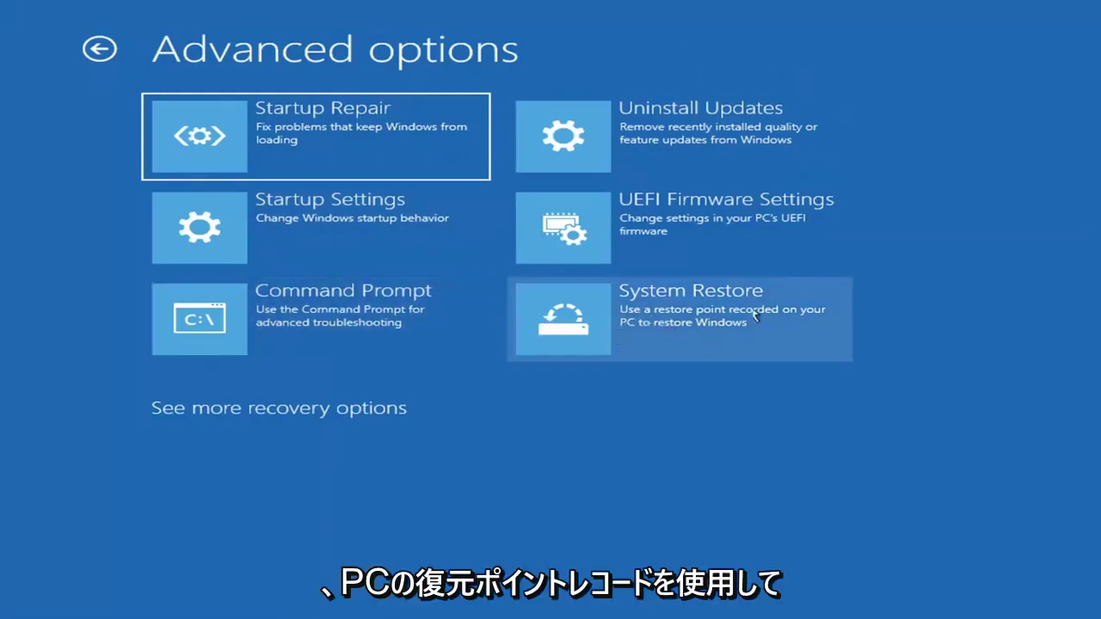
Restore the system to the 7/9/2021 "Before Updates" restore point with System Restore, restart the PC, and dismiss the completion message
{"action": "left_click", "coordinate": [714, 330]}
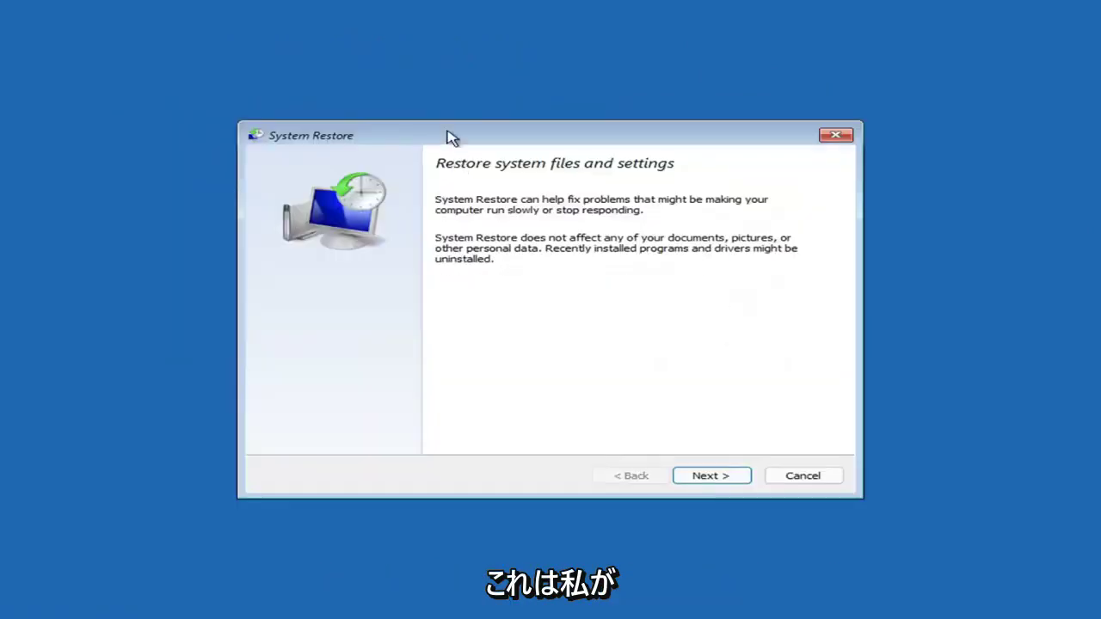
{"action": "left_click", "coordinate": [701, 476]}
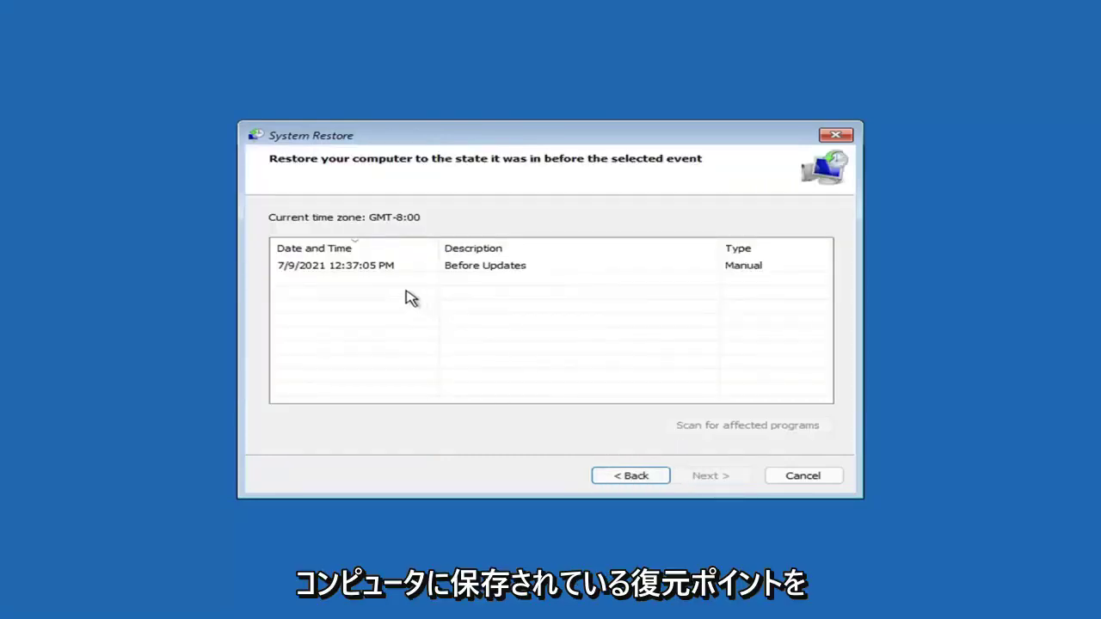
{"action": "left_click", "coordinate": [340, 271]}
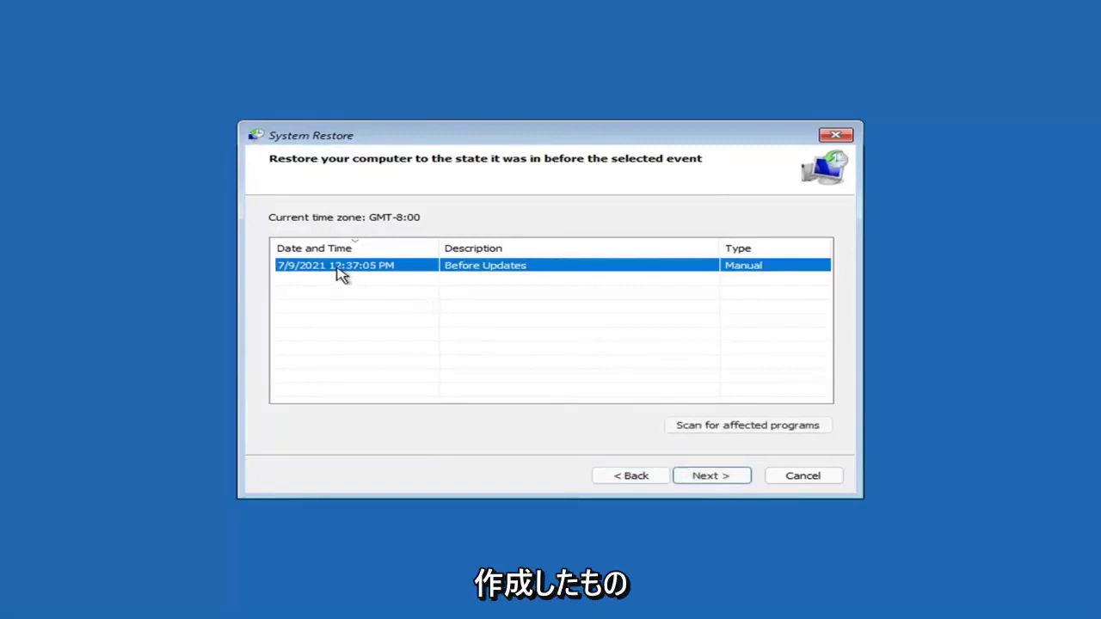
{"action": "left_click", "coordinate": [723, 479]}
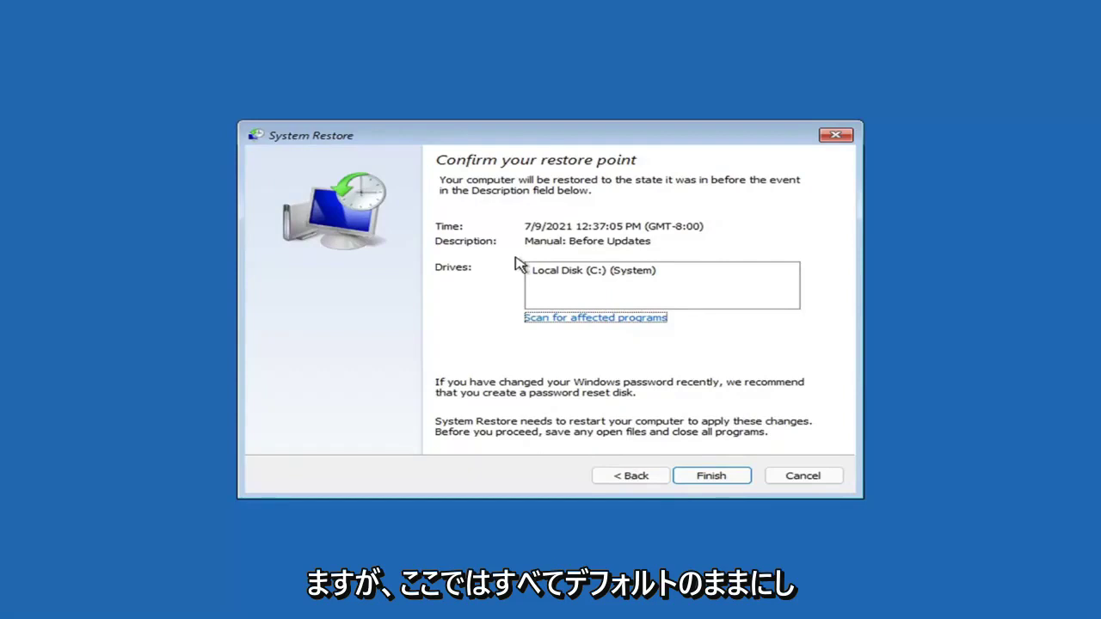
{"action": "left_click", "coordinate": [711, 480]}
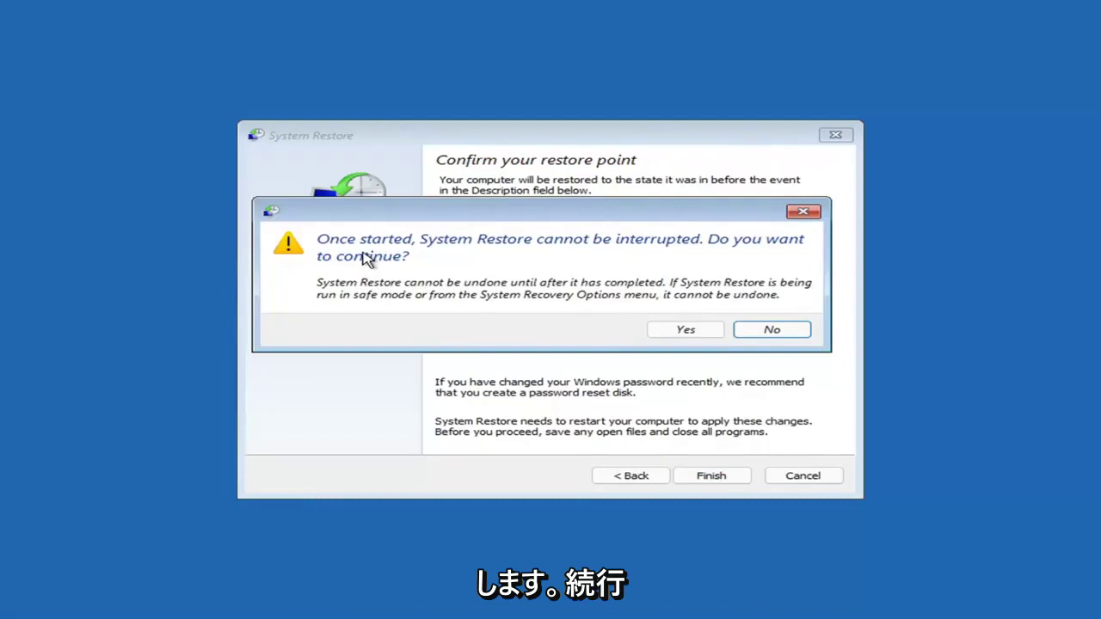
{"action": "left_click", "coordinate": [687, 334]}
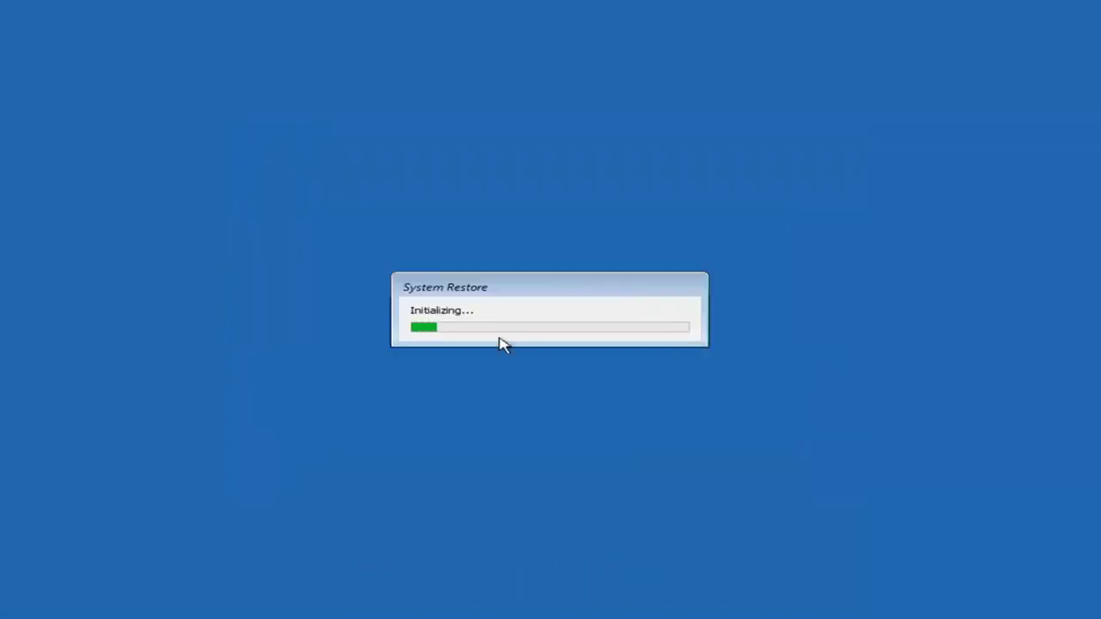
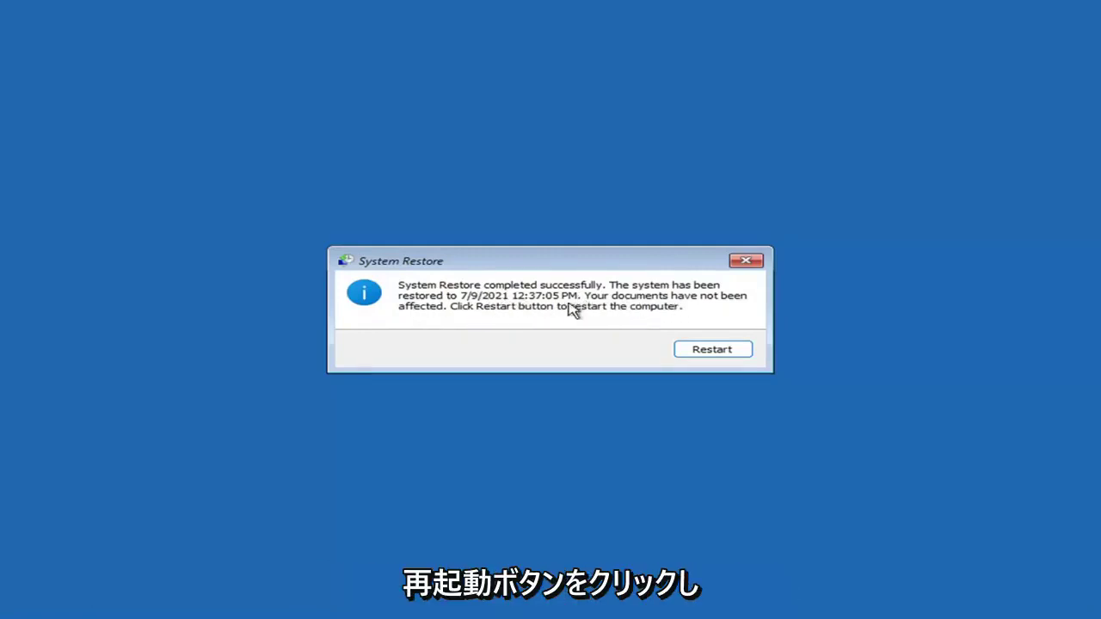
{"action": "left_click", "coordinate": [706, 352]}
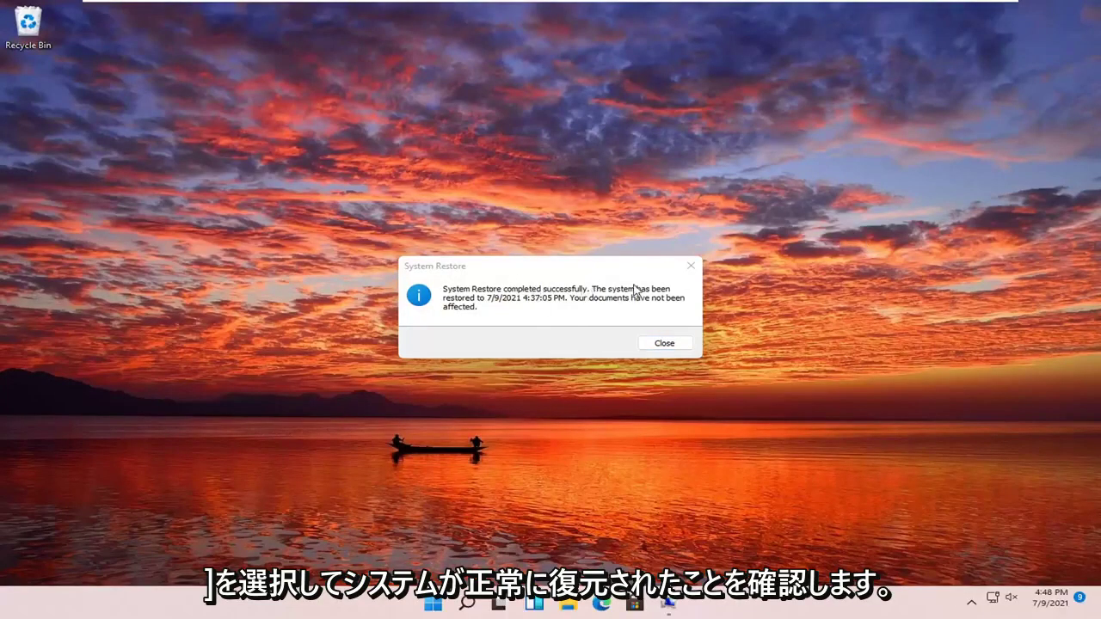
{"action": "left_click", "coordinate": [691, 266]}
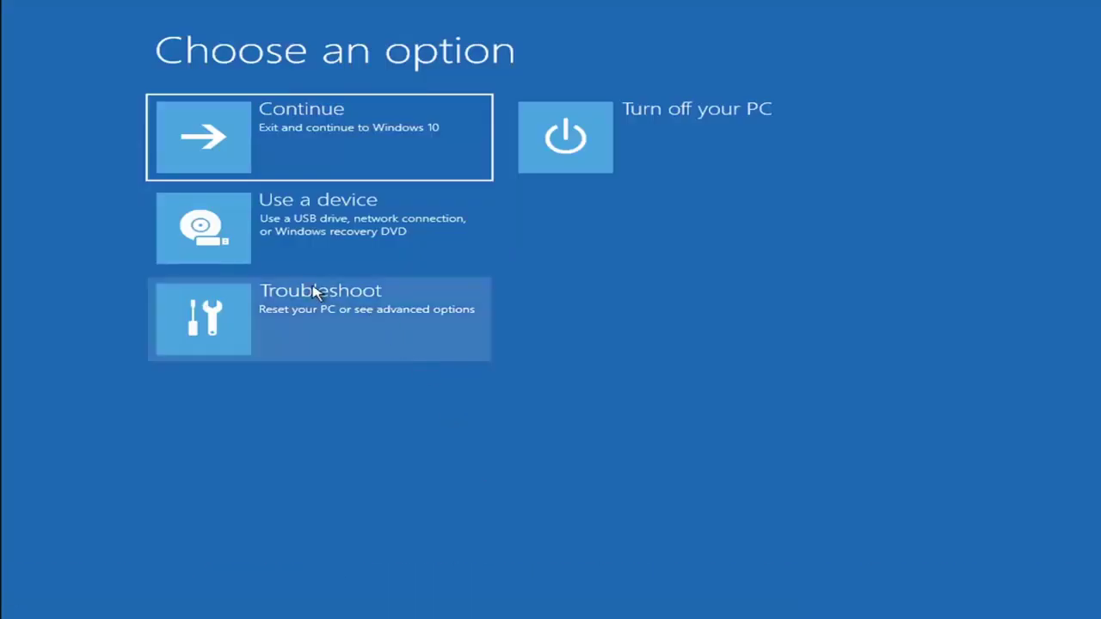
Examine the Keep my files and Remove everything choices of Reset this PC, and return to the main recovery options
{"action": "left_click", "coordinate": [322, 327]}
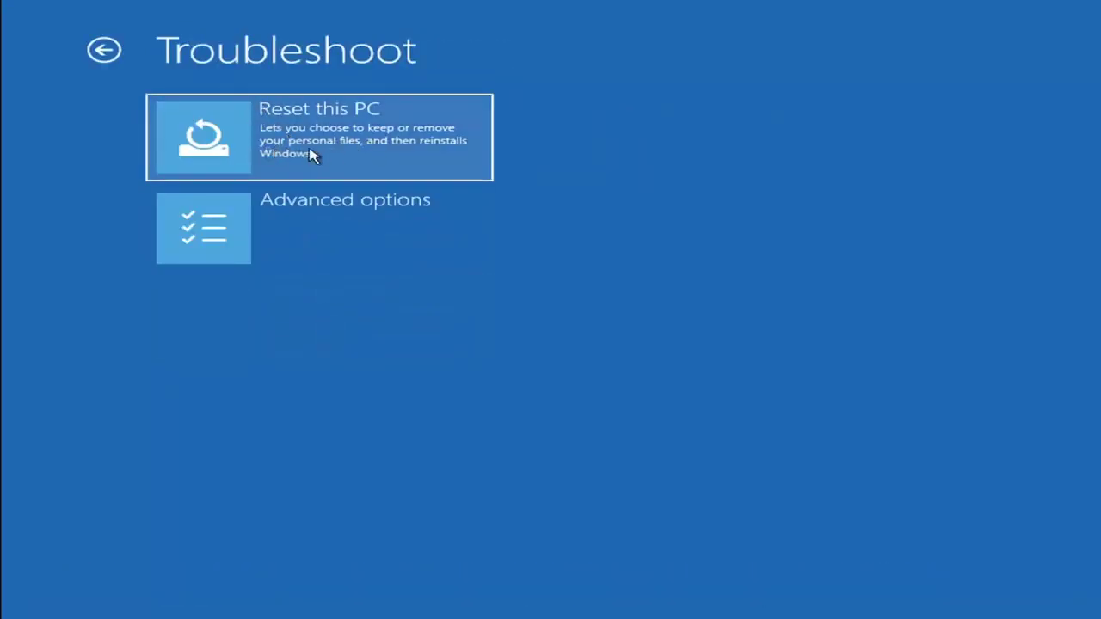
{"action": "left_click", "coordinate": [362, 157]}
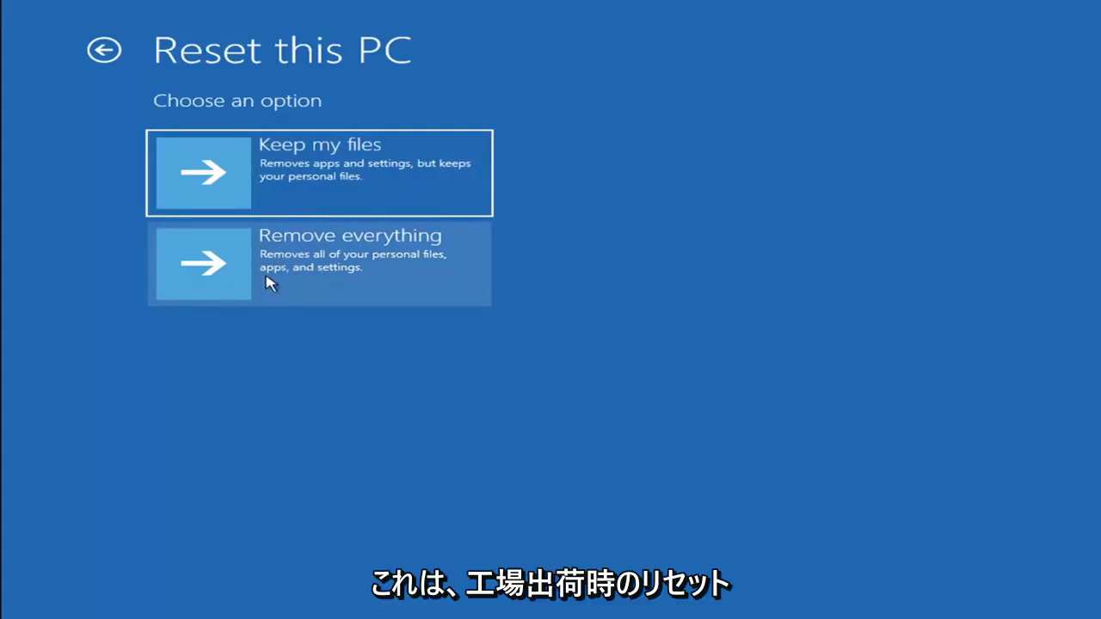
{"action": "left_click", "coordinate": [309, 157]}
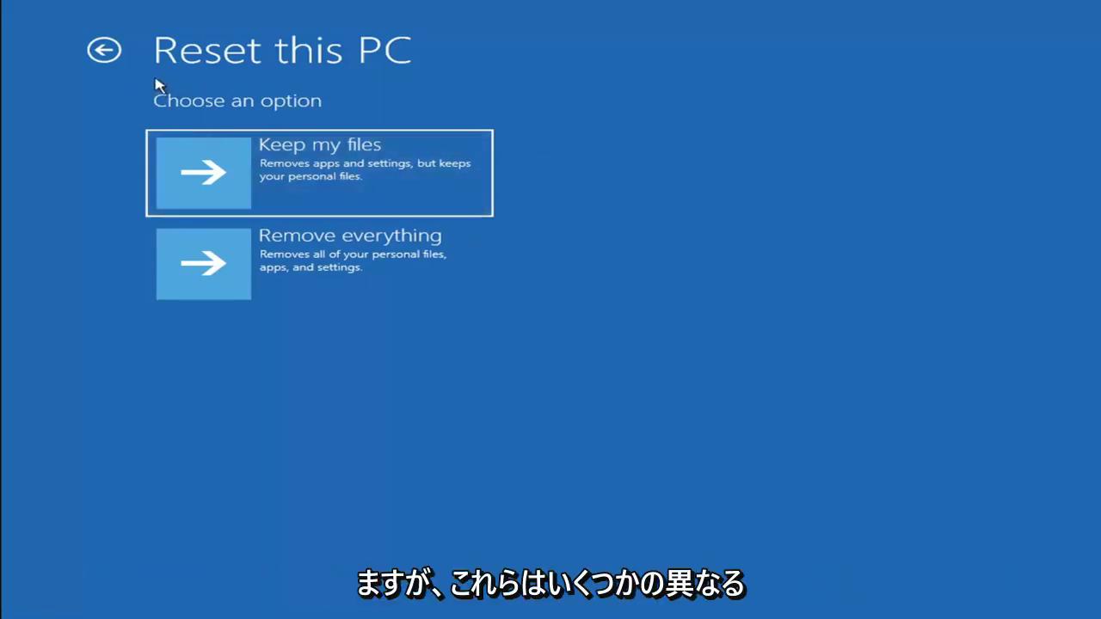
{"action": "left_click", "coordinate": [111, 53]}
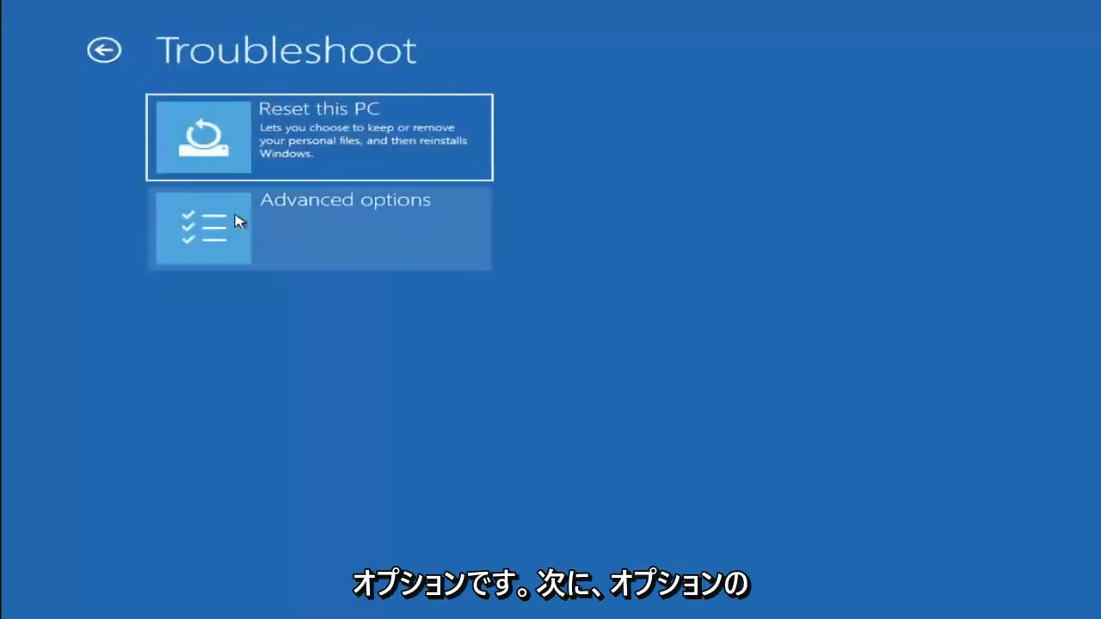
{"action": "left_click", "coordinate": [107, 52]}
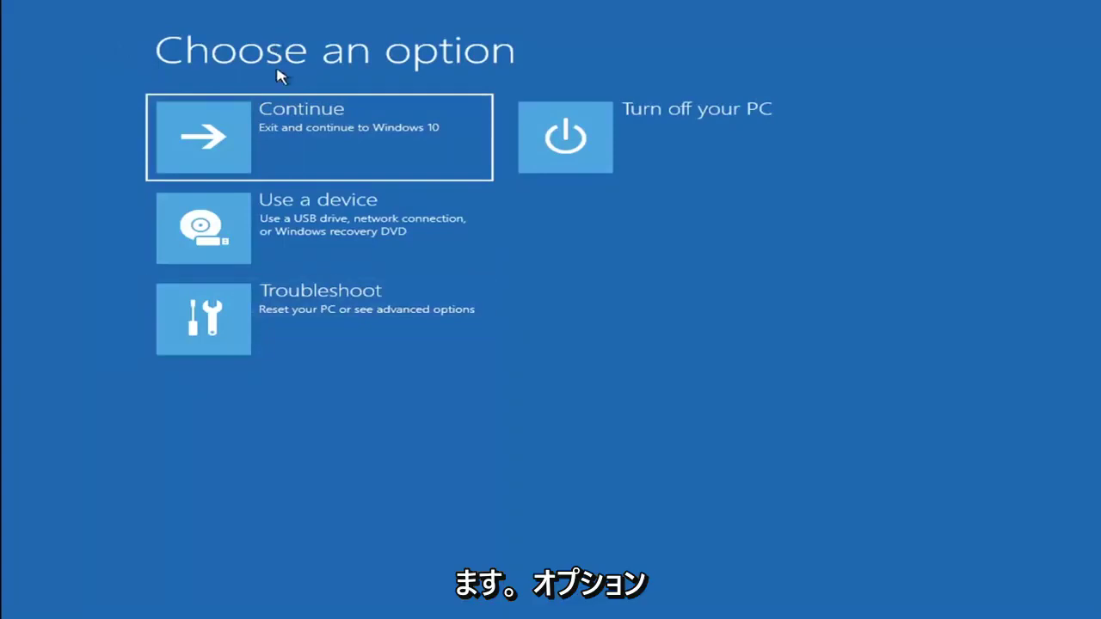
Open Command Prompt from the advanced troubleshooting options and switch to the C: drive
{"action": "left_click", "coordinate": [336, 325]}
{"action": "left_click", "coordinate": [330, 238]}
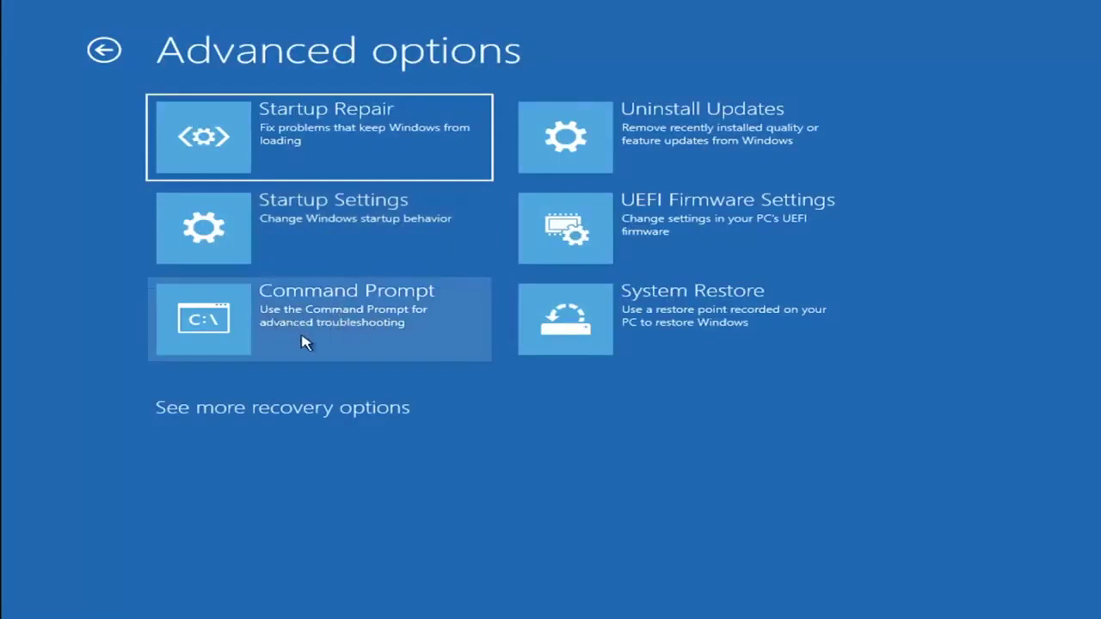
{"action": "left_click", "coordinate": [302, 340]}
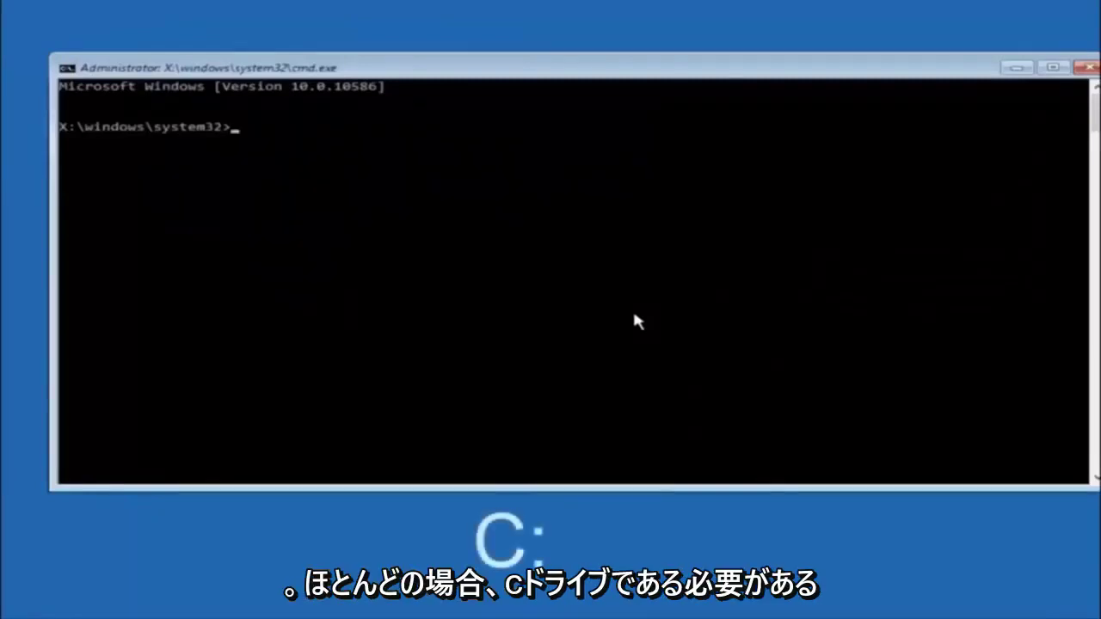
{"action": "type", "text": "c:"}
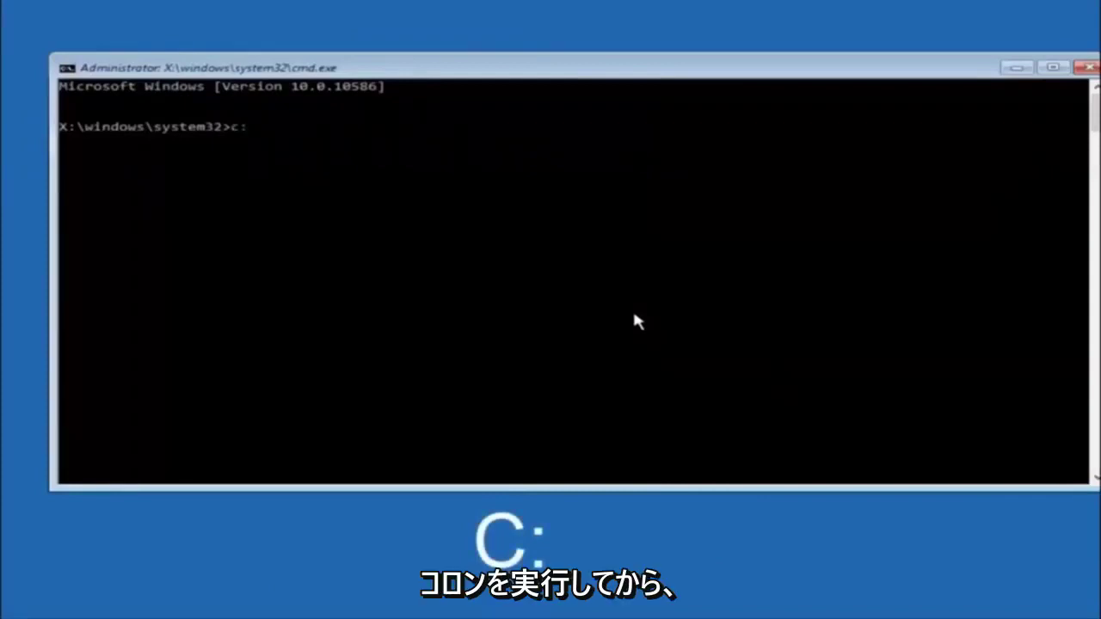
{"action": "key", "text": "Return"}
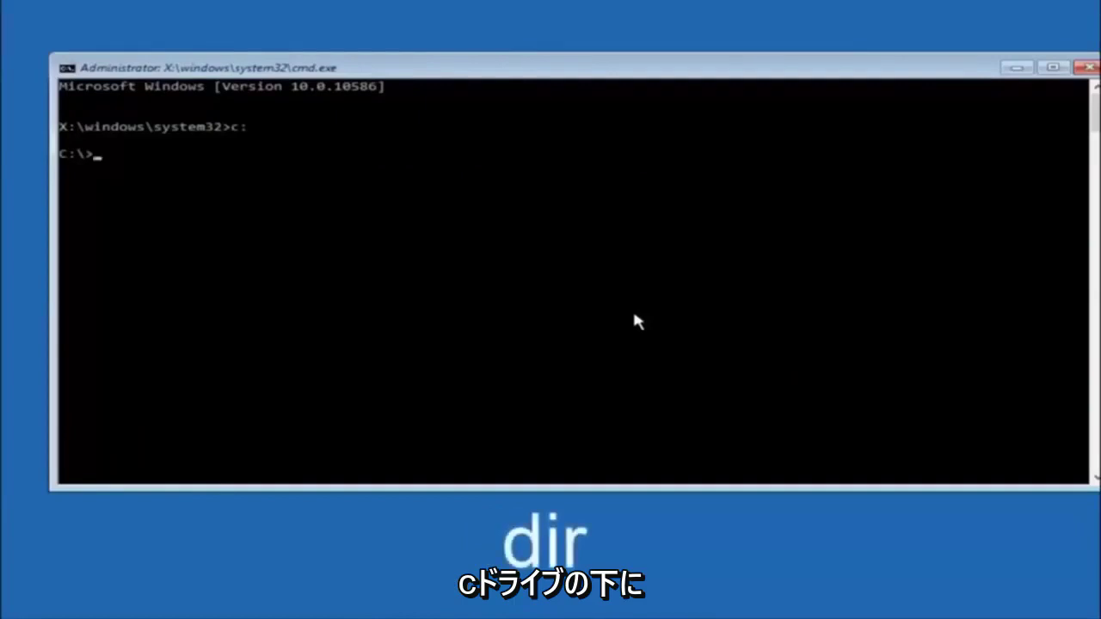
List the C: drive's contents with dir and change the directory to \windows\system32\config
{"action": "type", "text": "dir"}
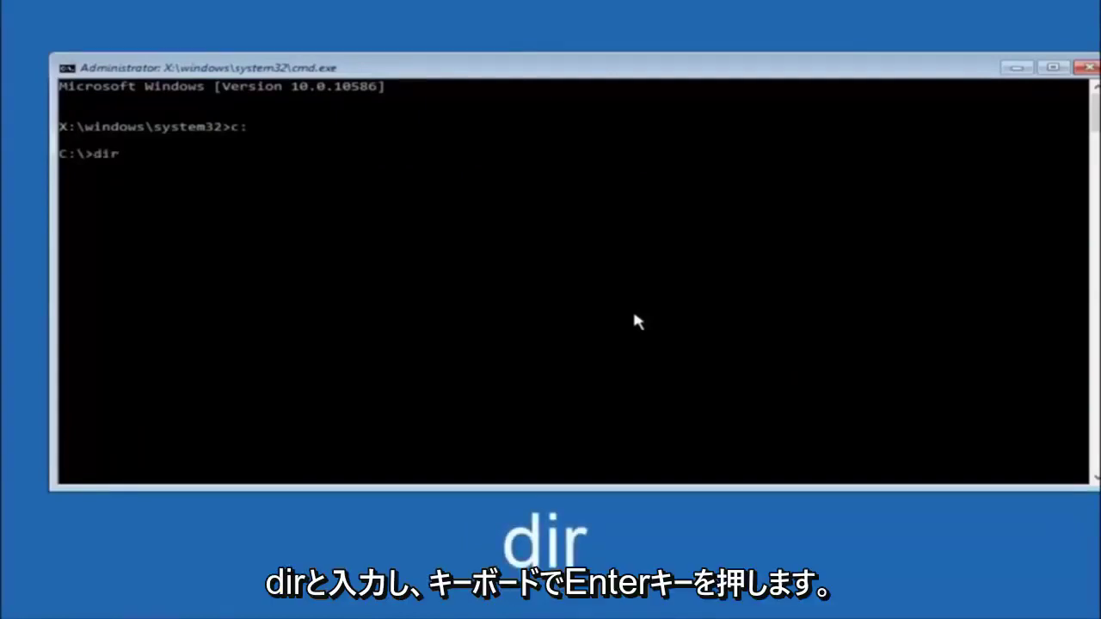
{"action": "key", "text": "Return"}
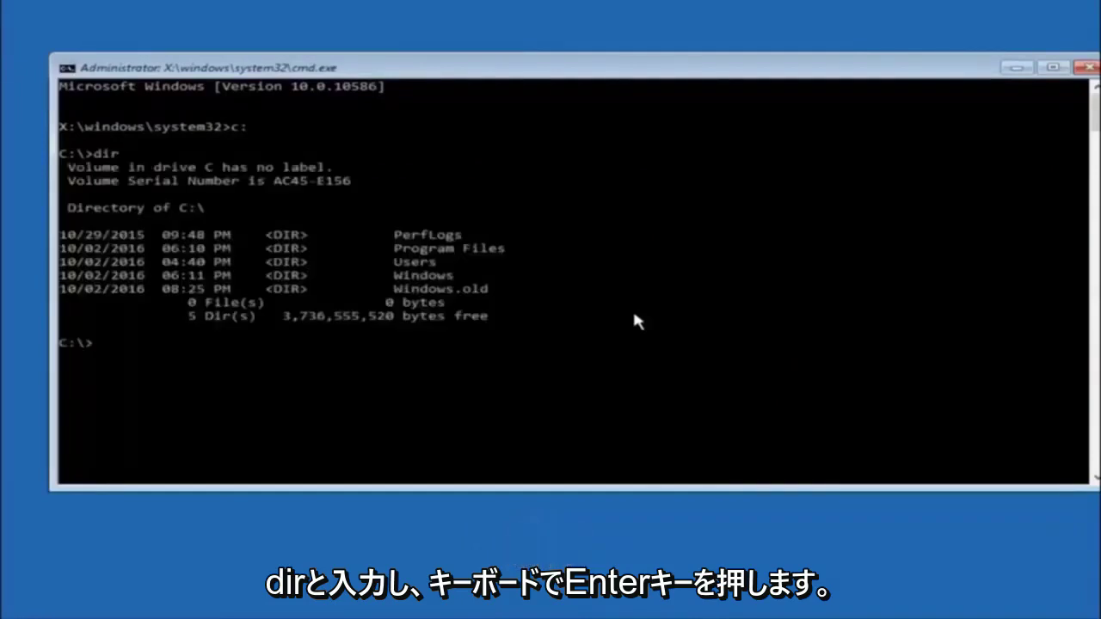
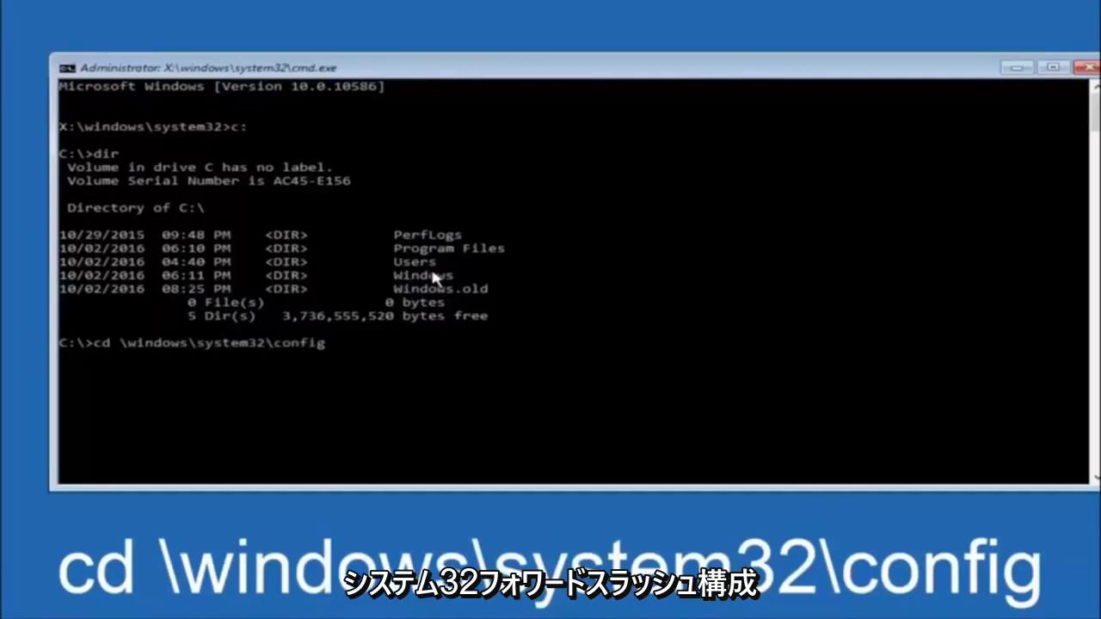
{"action": "type", "text": "\\config"}
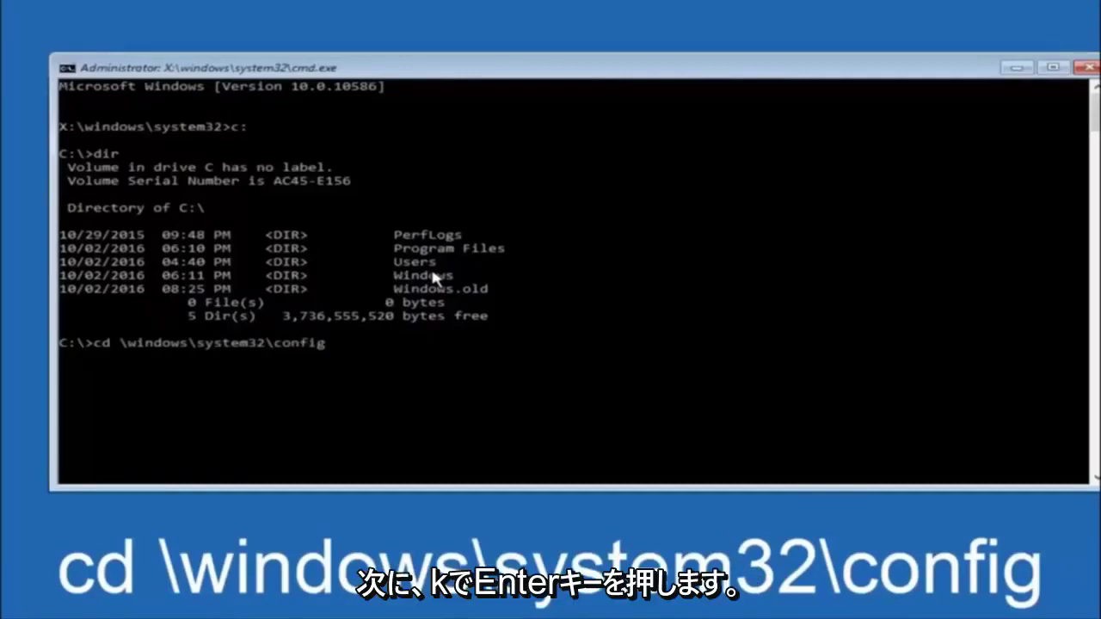
{"action": "key", "text": "Return"}
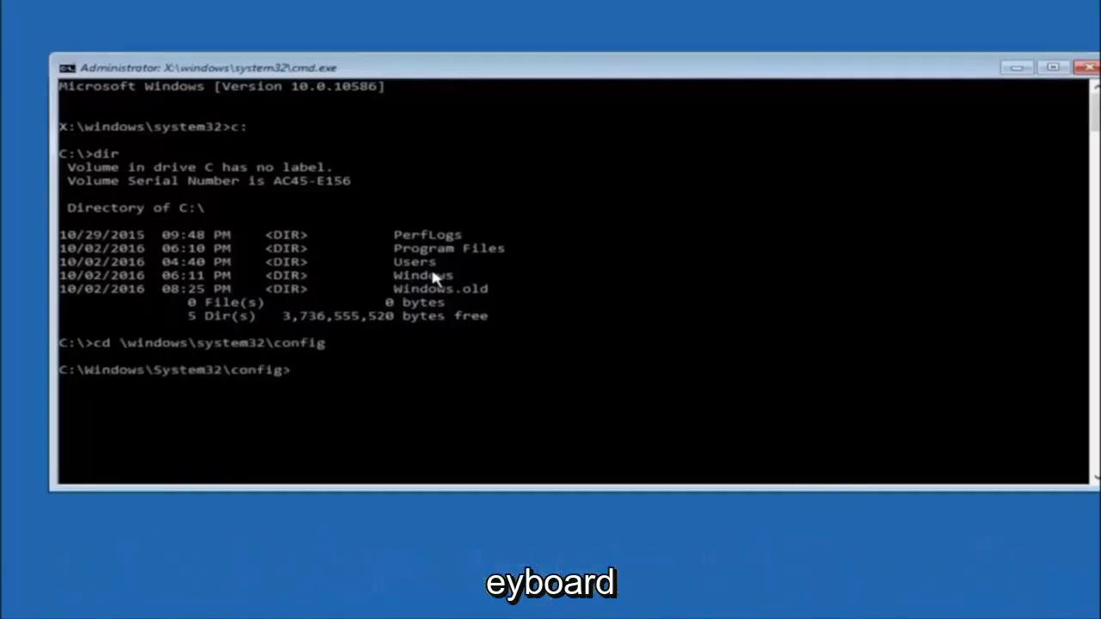
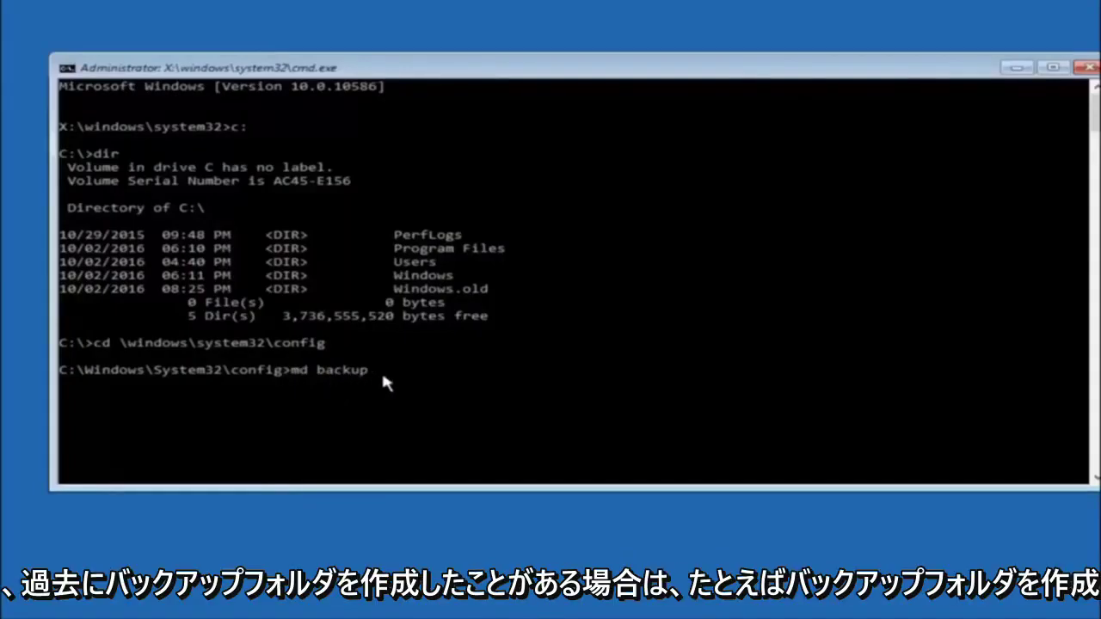
Create a folder named backup in the config directory with md and copy all files into it using copy *.* backup
{"action": "type", "text": "1"}
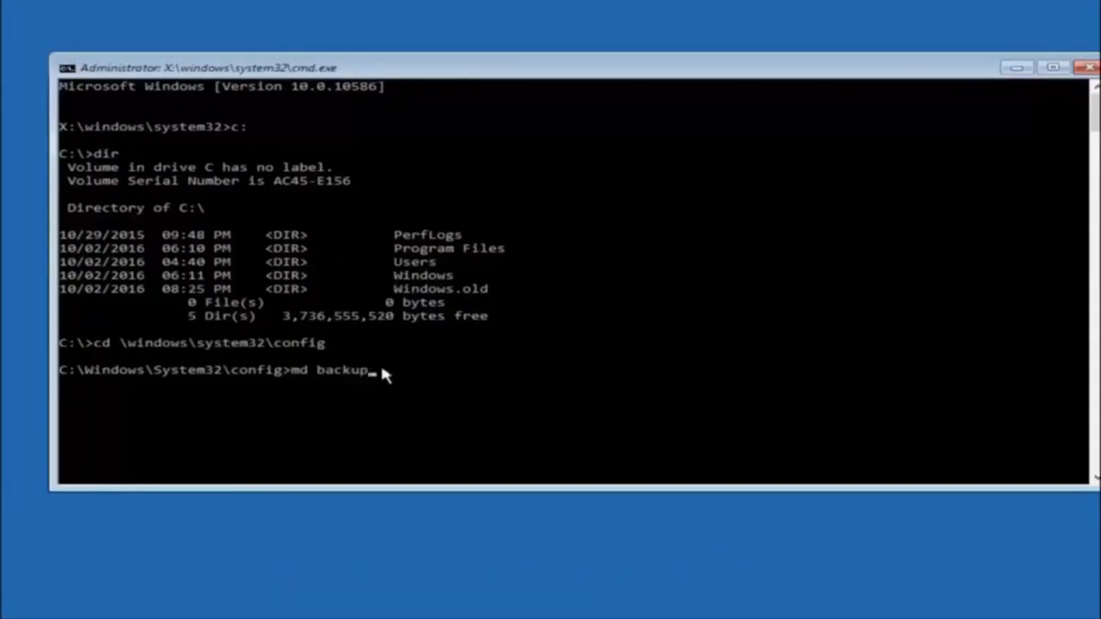
{"action": "key", "text": "Return"}
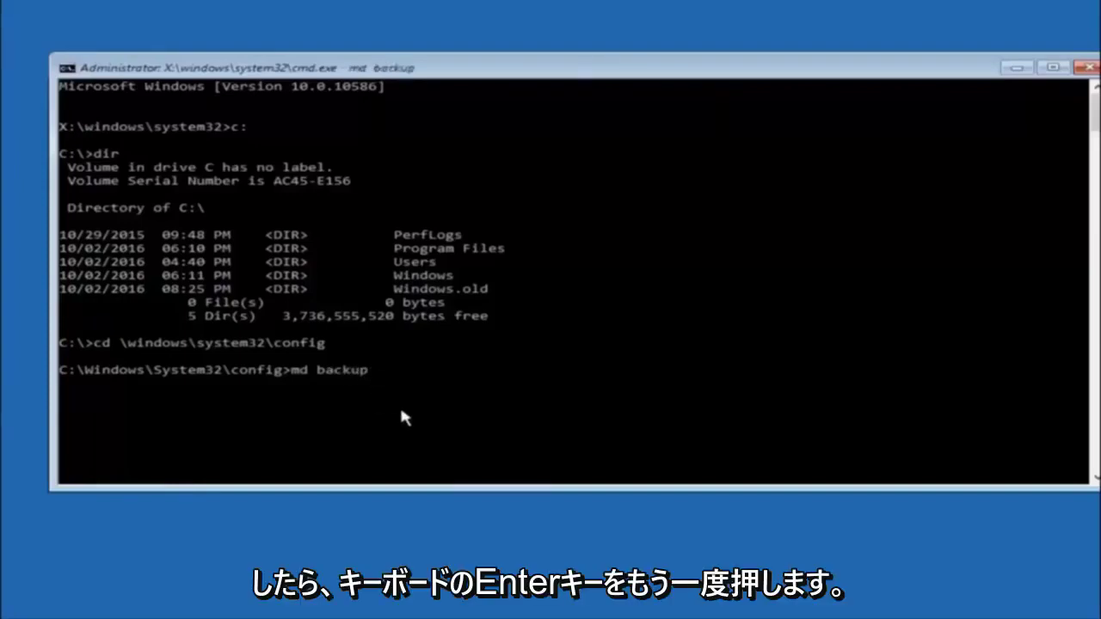
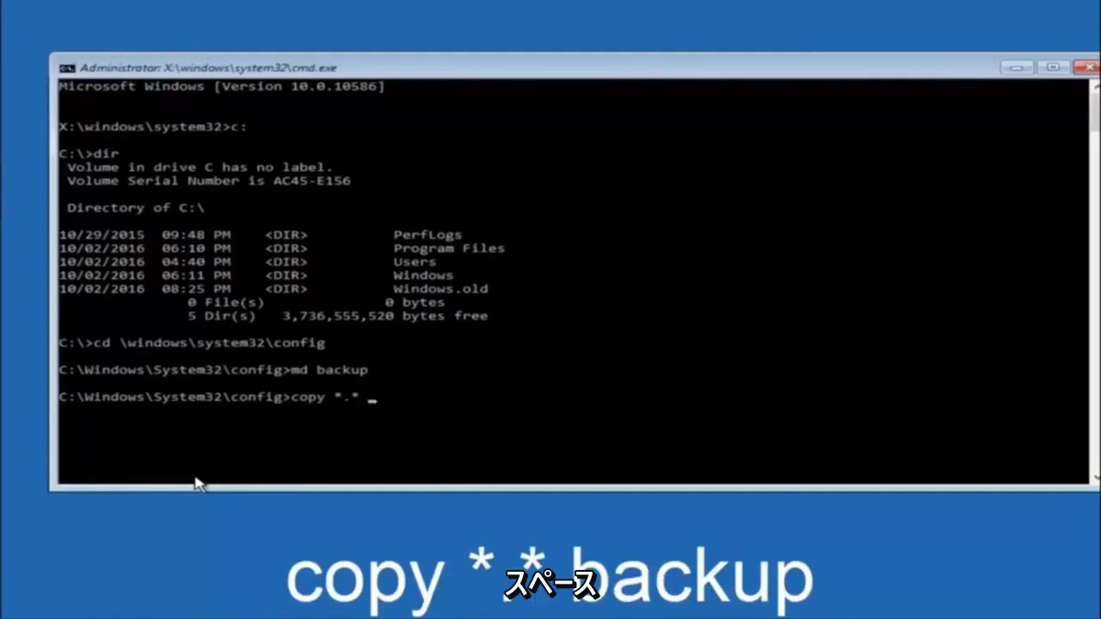
{"action": "type", "text": "backup"}
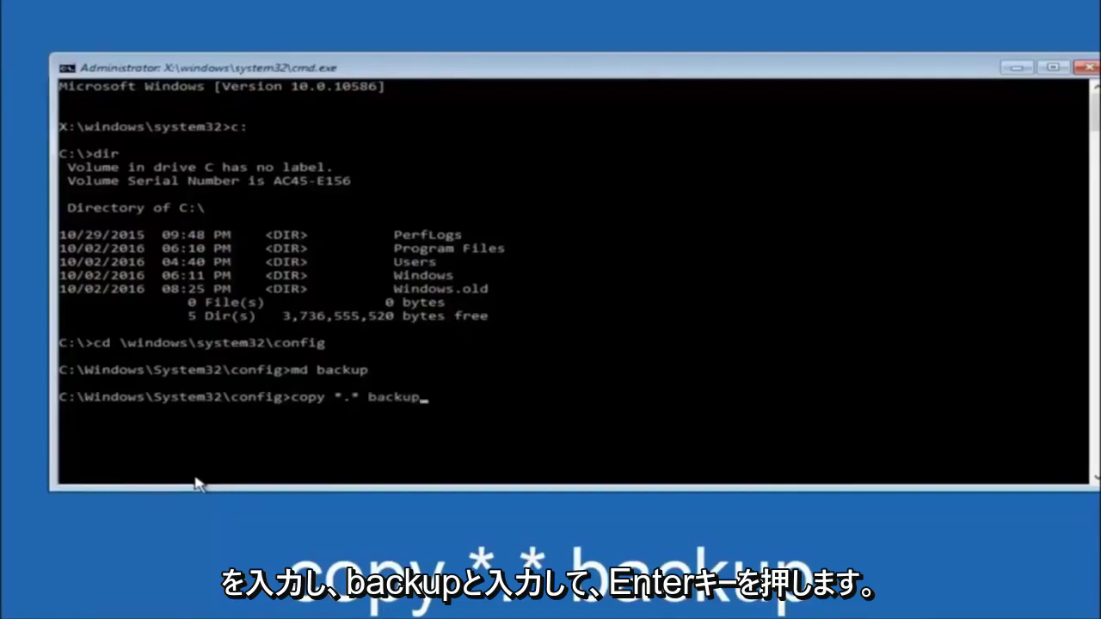
{"action": "key", "text": "Return"}
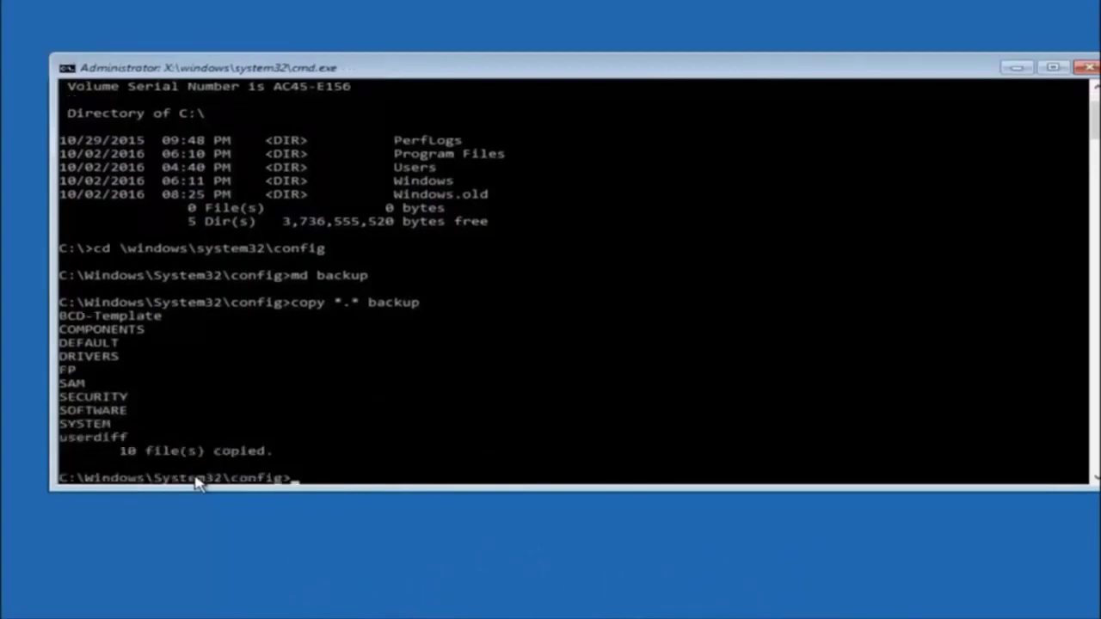
Change the directory to regback and list its contents with dir
{"action": "type", "text": "cd"}
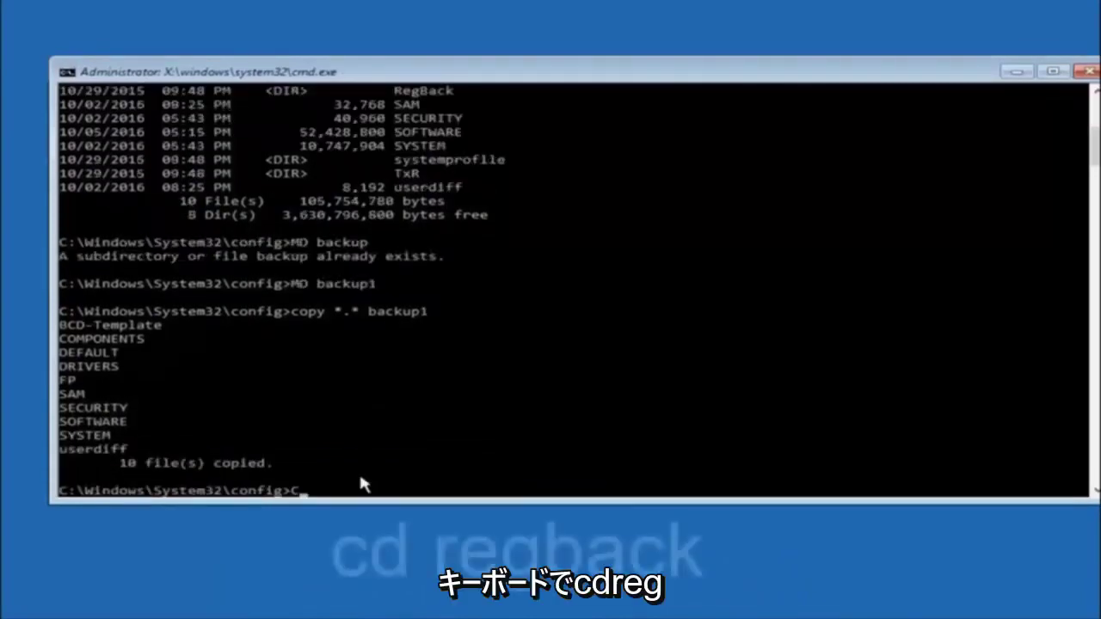
{"action": "type", "text": "CD"}
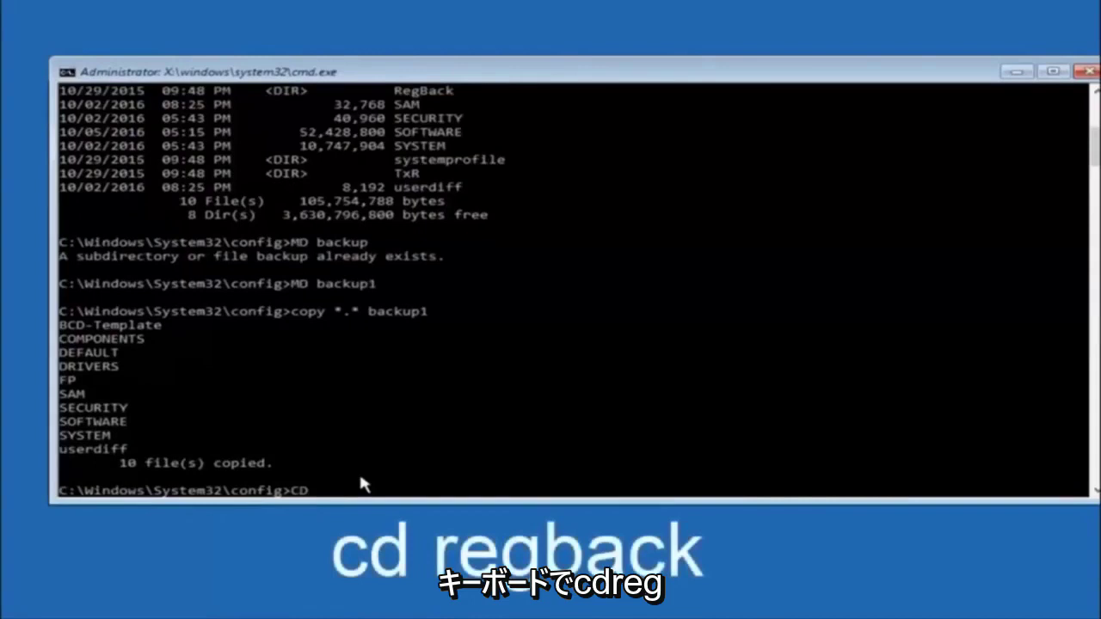
{"action": "type", "text": " regba"}
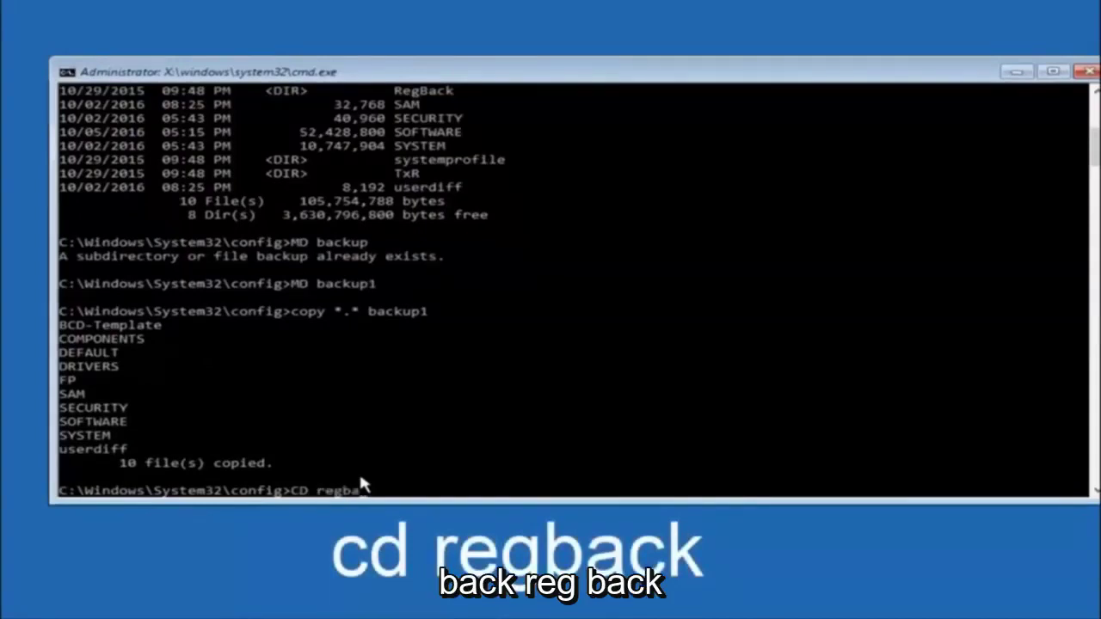
{"action": "type", "text": "ck"}
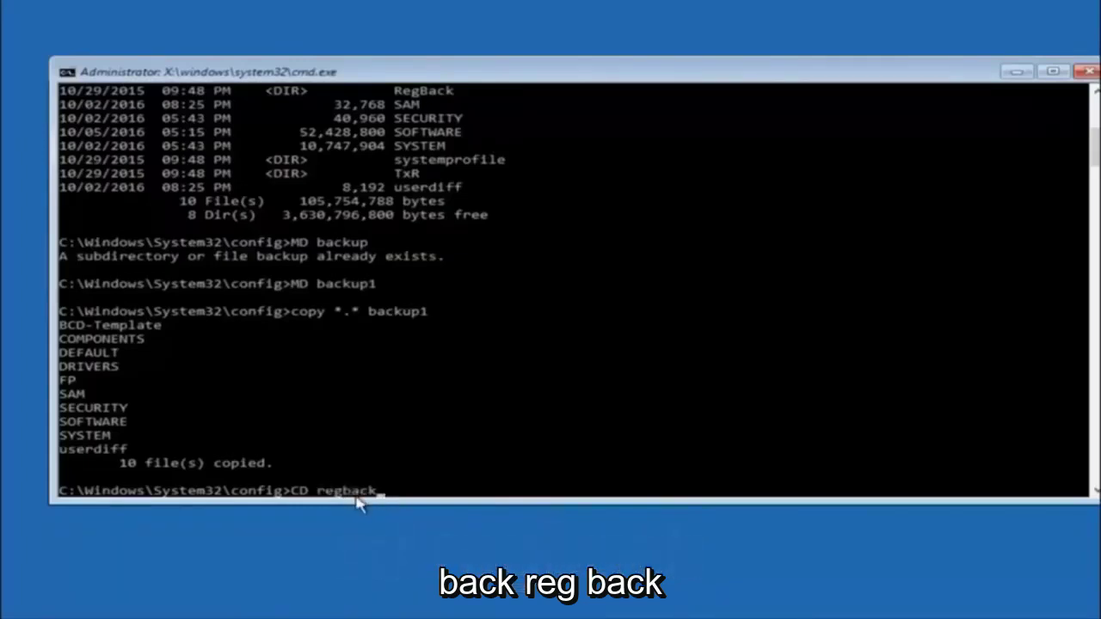
{"action": "key", "text": "Return"}
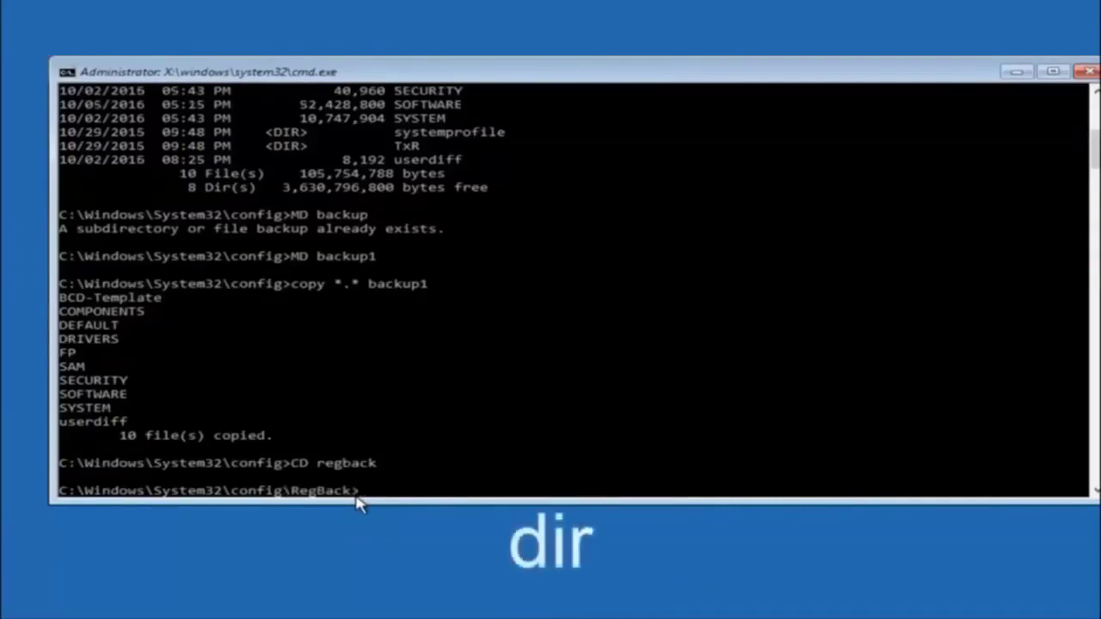
{"action": "type", "text": "dir"}
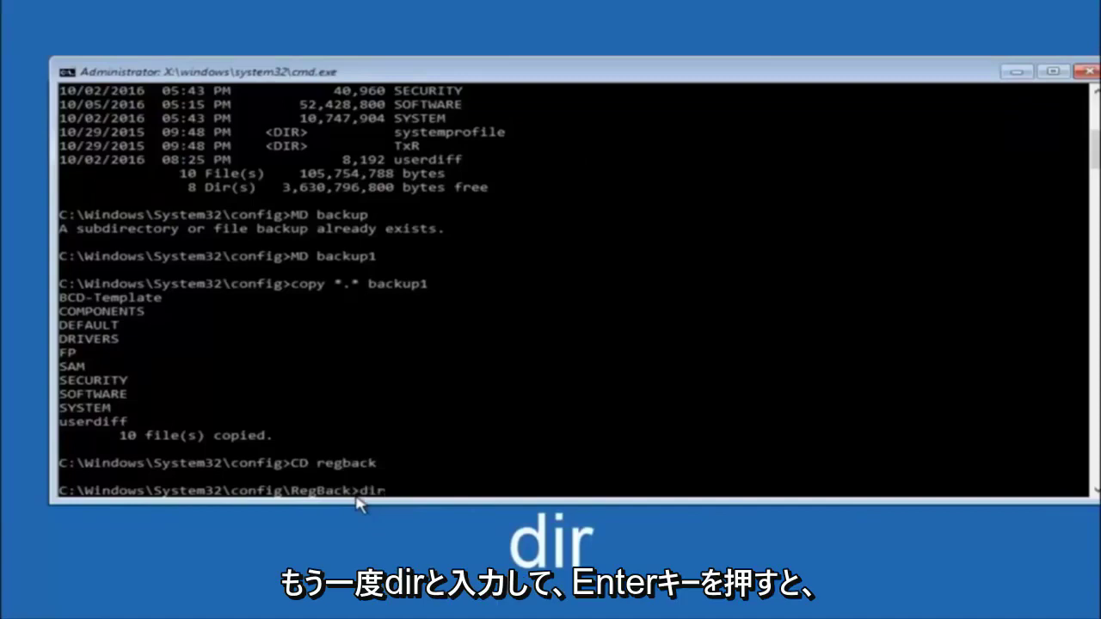
{"action": "key", "text": "Return"}
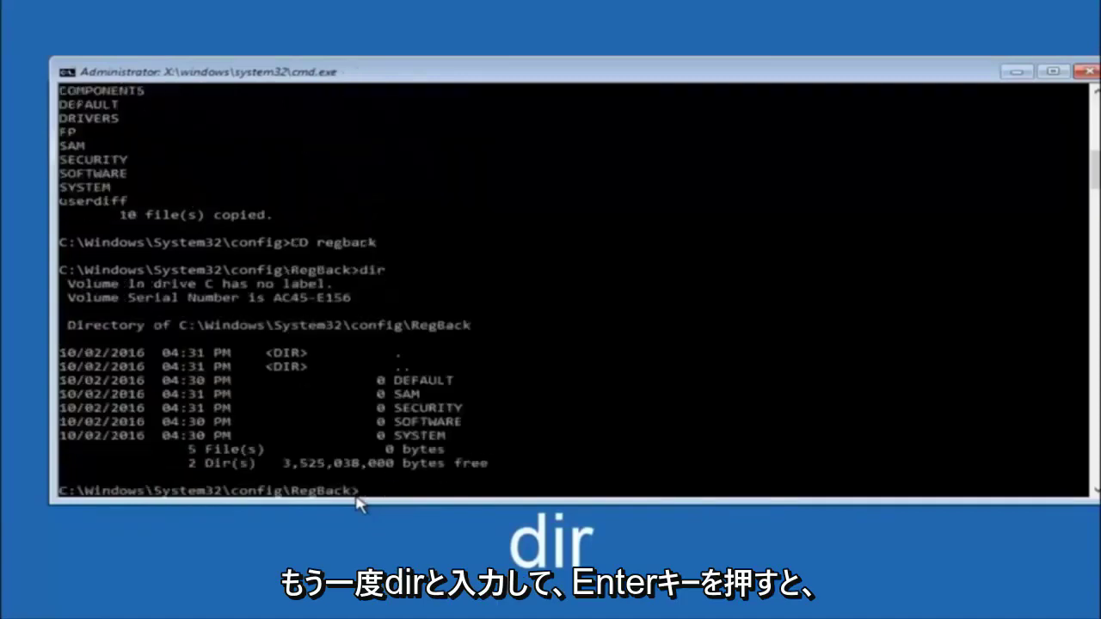
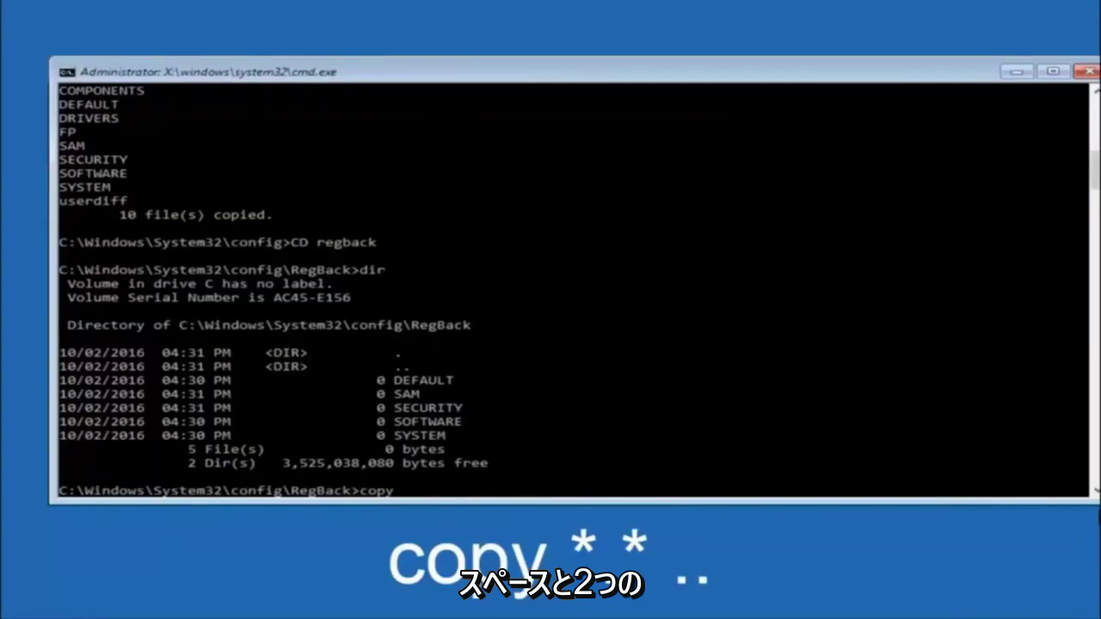
Copy all RegBack files into the parent config folder with copy *.* .., overwriting all existing files, and close Command Prompt
{"action": "left_click", "coordinate": [410, 494]}
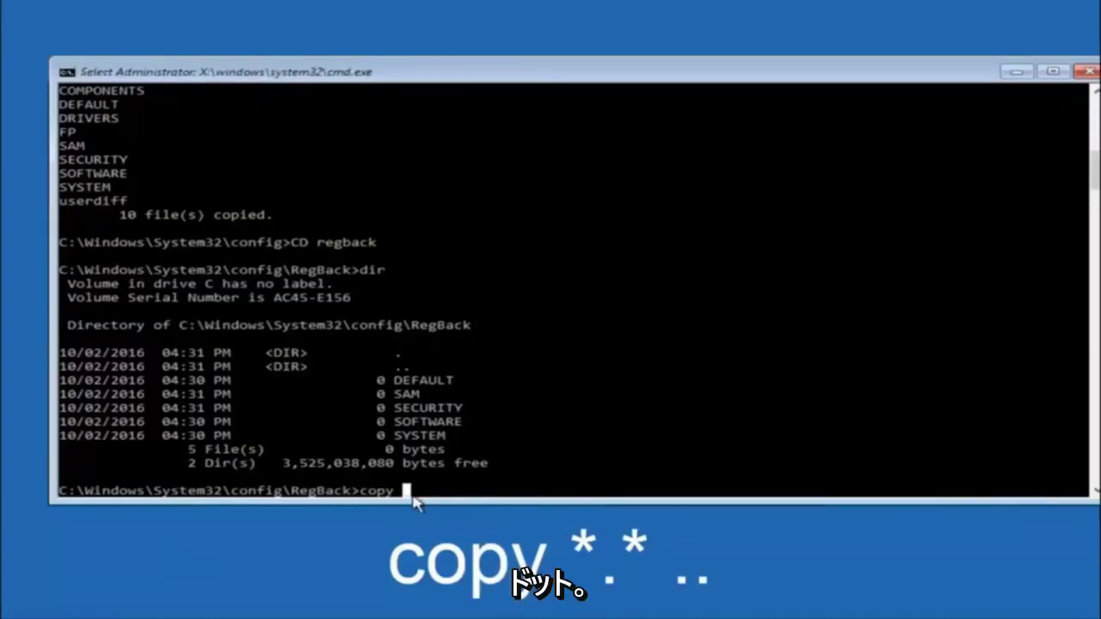
{"action": "type", "text": "*"}
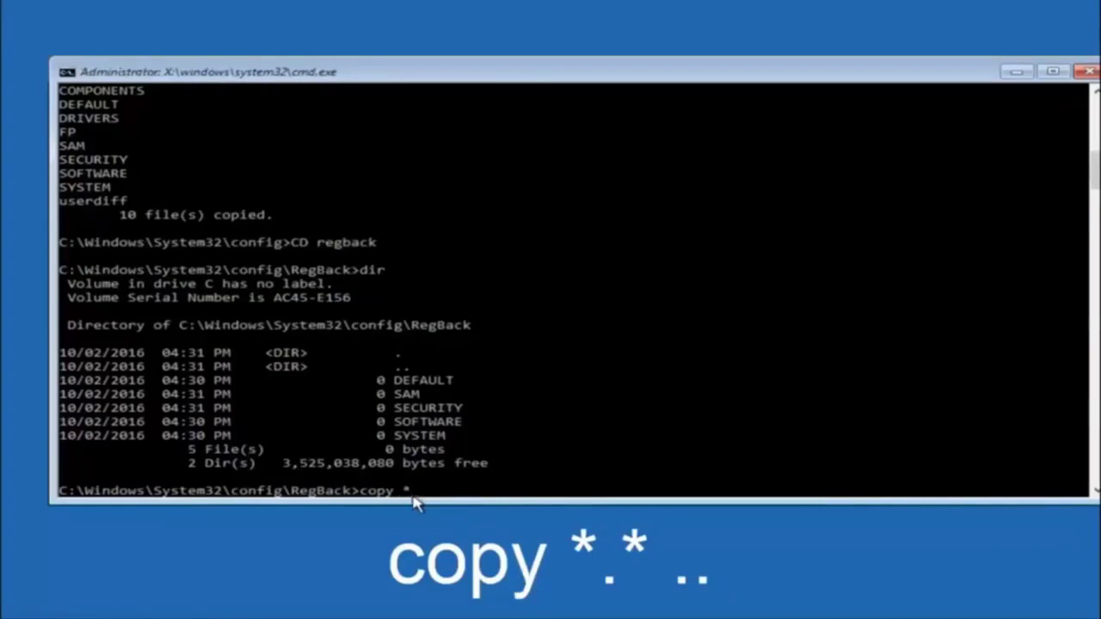
{"action": "type", "text": ".*"}
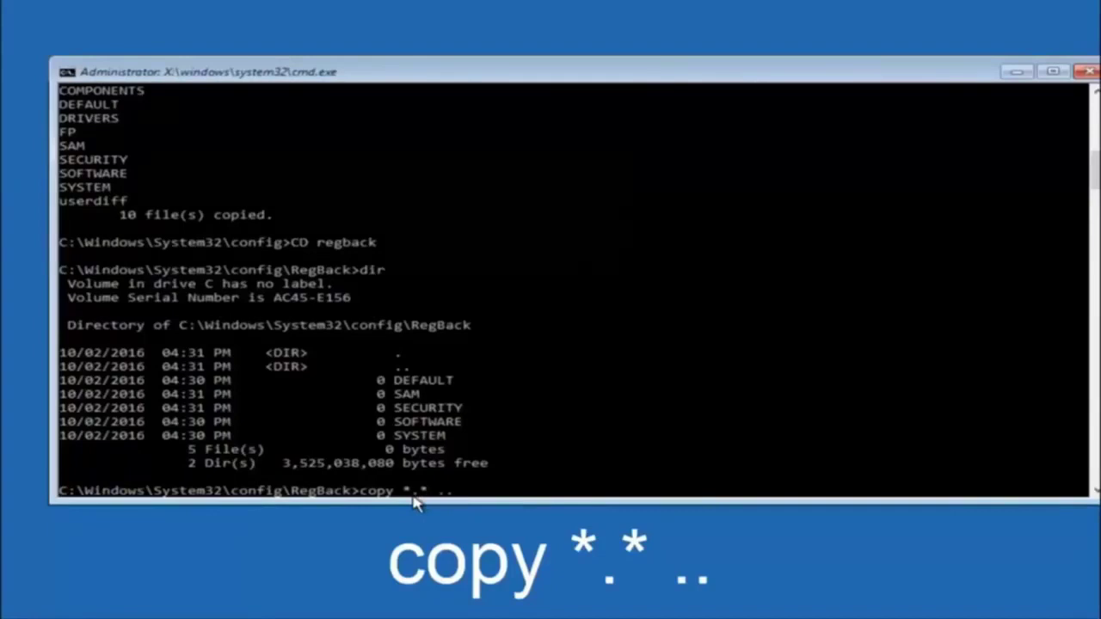
{"action": "key", "text": "Return"}
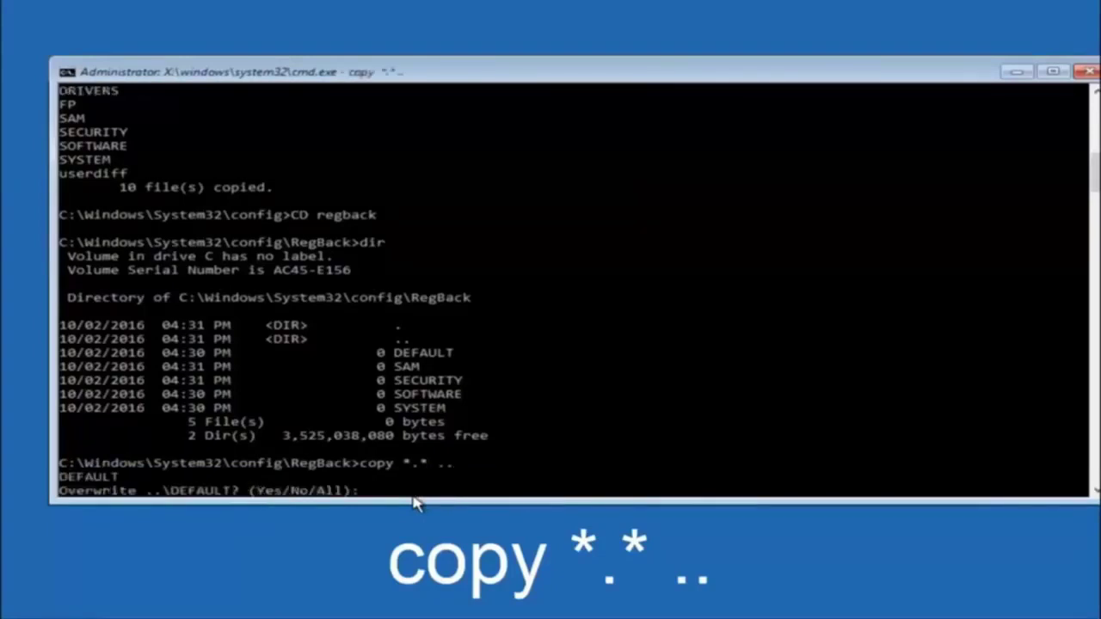
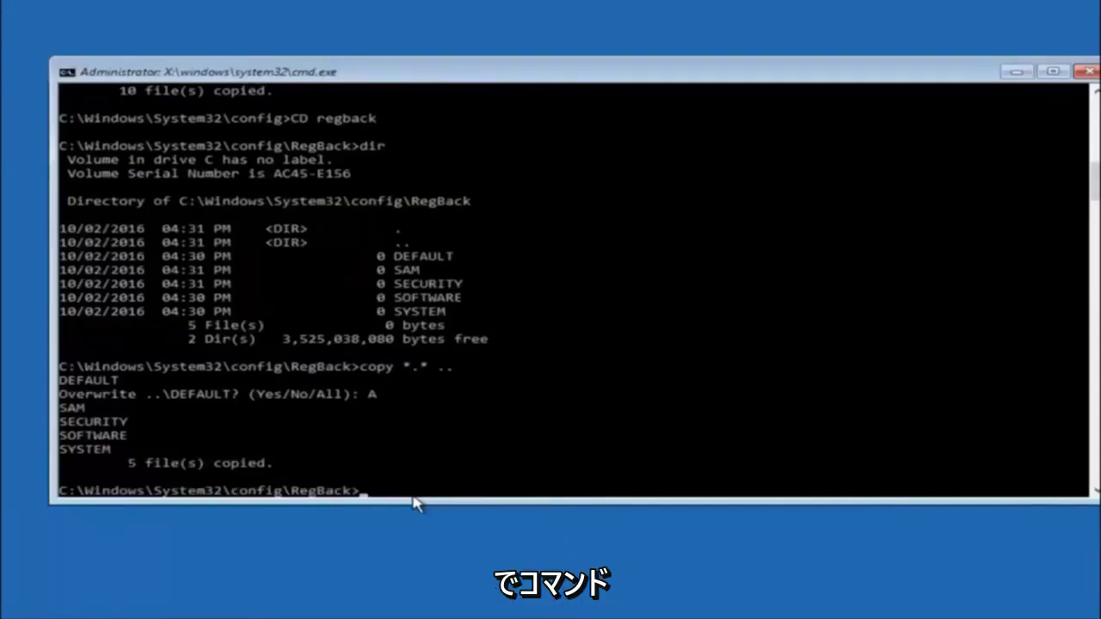
{"action": "left_click", "coordinate": [1090, 71]}
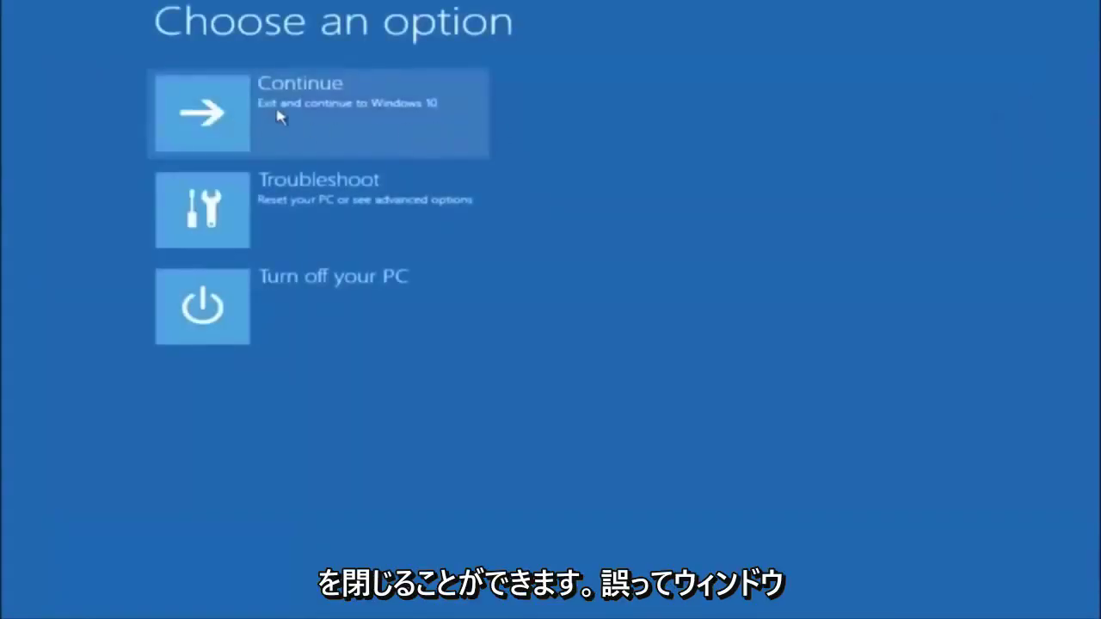